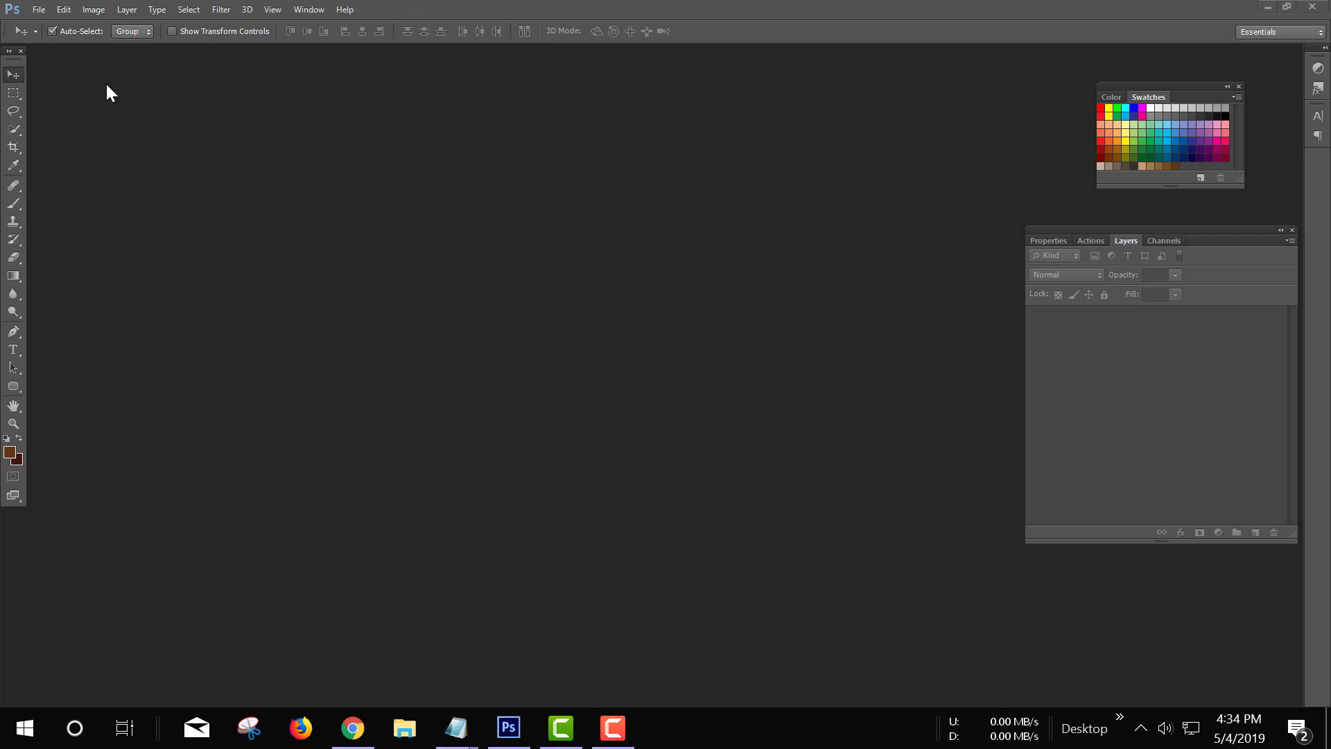
Step: Bring up the New document settings: 1280×720 px, 72 ppi, RGB, white background
{"action": "left_click", "coordinate": [41, 7]}
{"action": "left_click", "coordinate": [59, 30]}
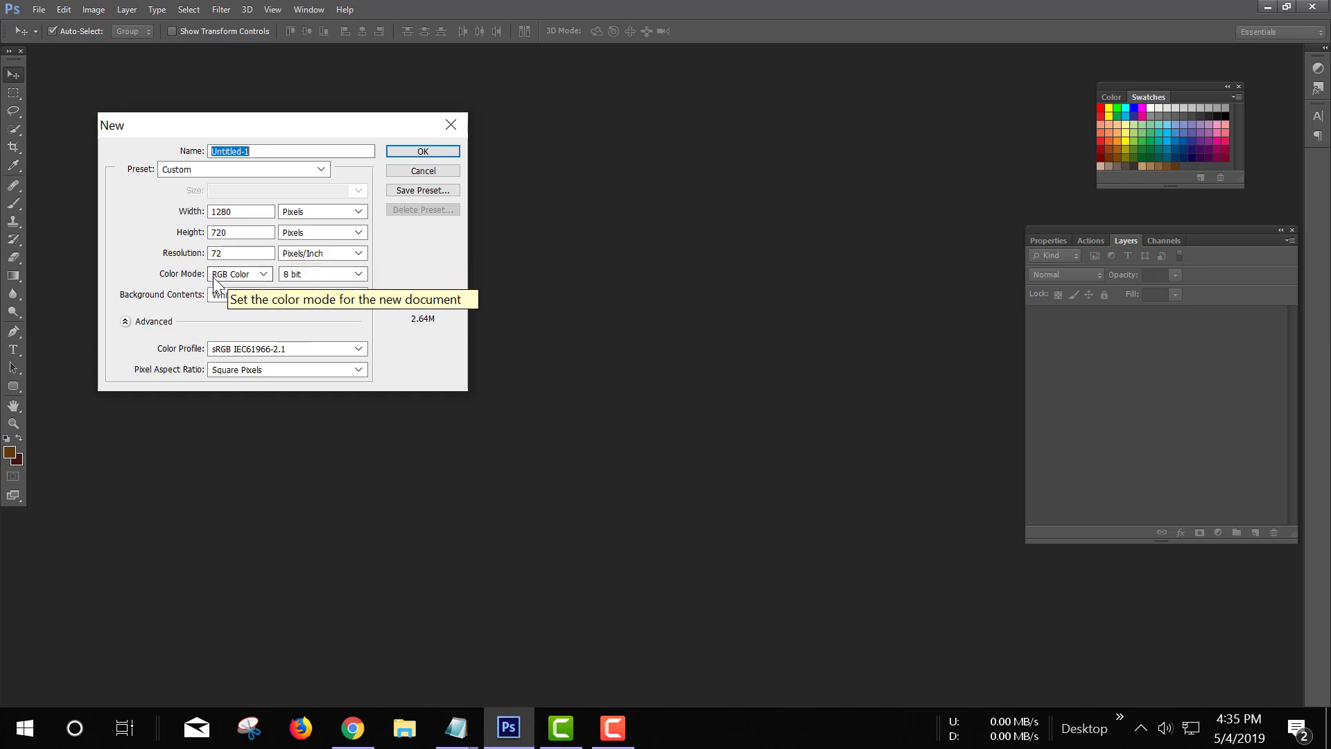
Step: Create the white 1280×720 document, zoom to 66.7%, and set type to Tahoma Bold 72 pt
{"action": "left_click", "coordinate": [428, 155]}
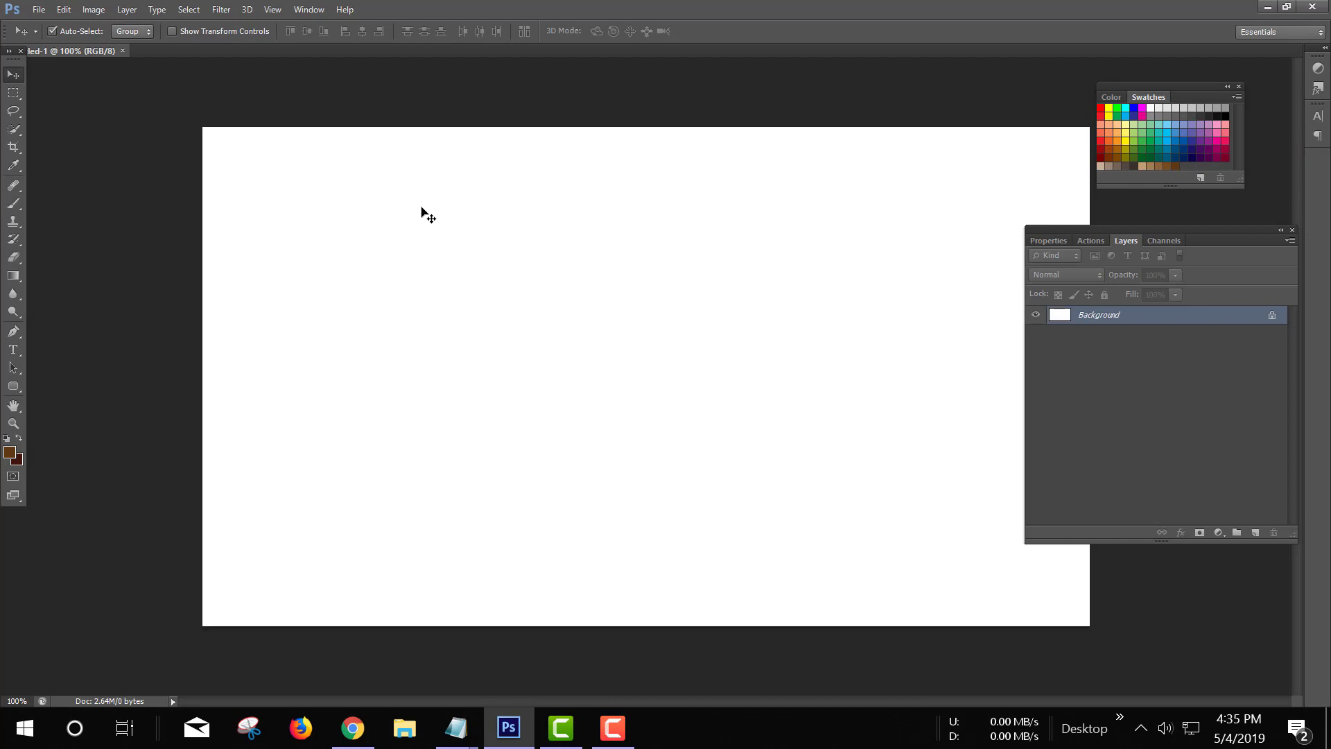
{"action": "key", "text": "ctrl+minus"}
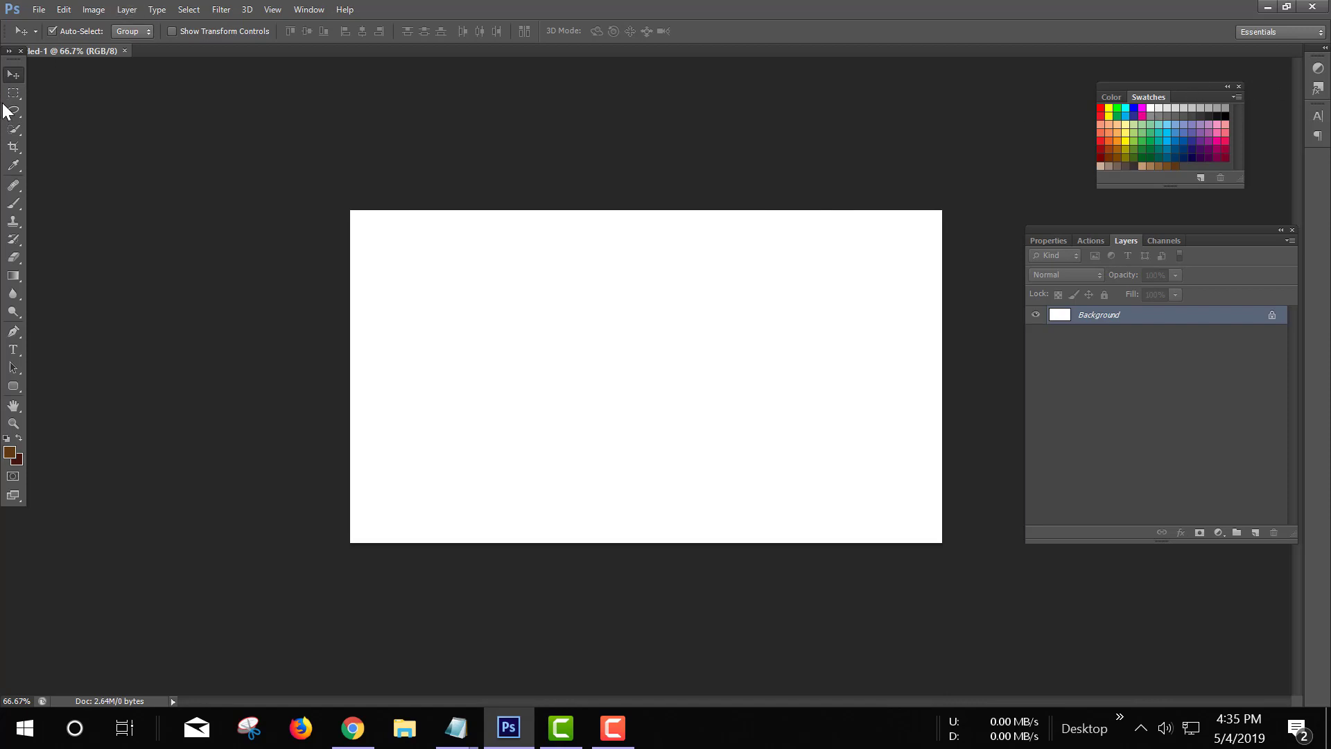
{"action": "left_click", "coordinate": [20, 348]}
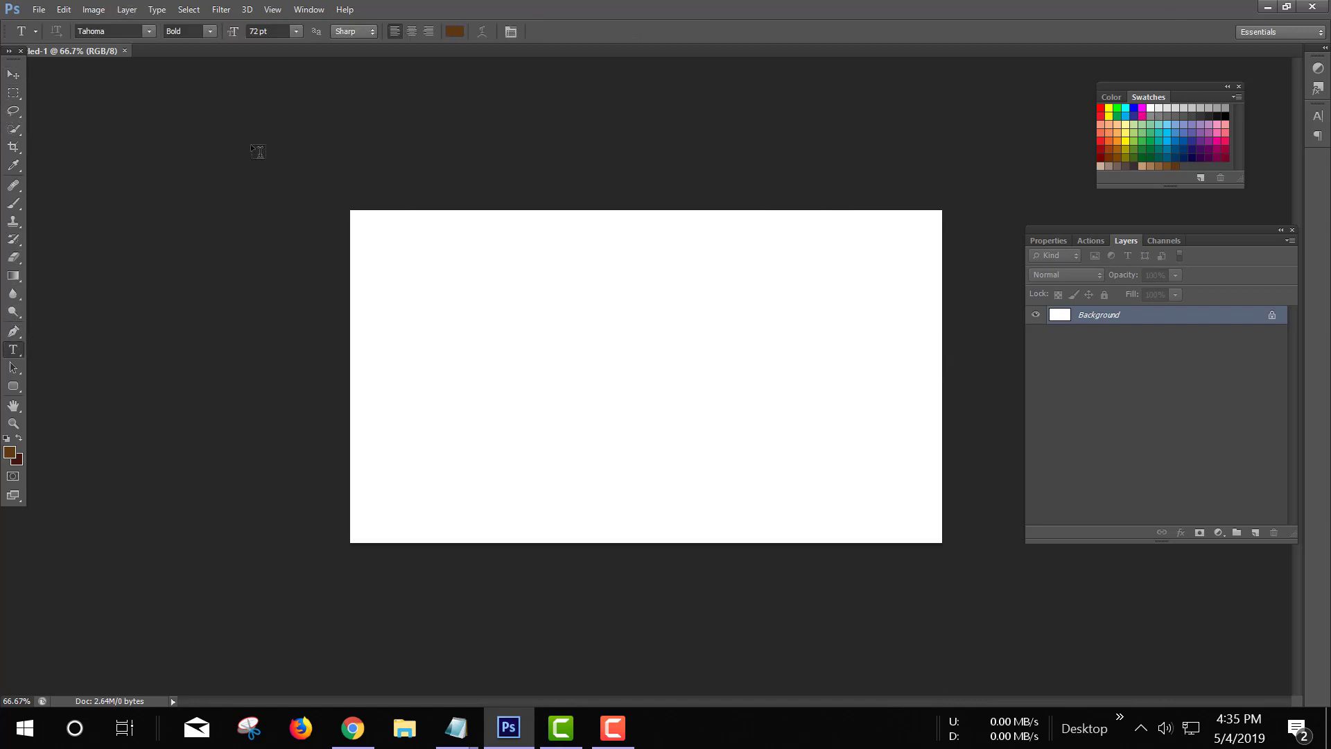
{"action": "left_click", "coordinate": [150, 32]}
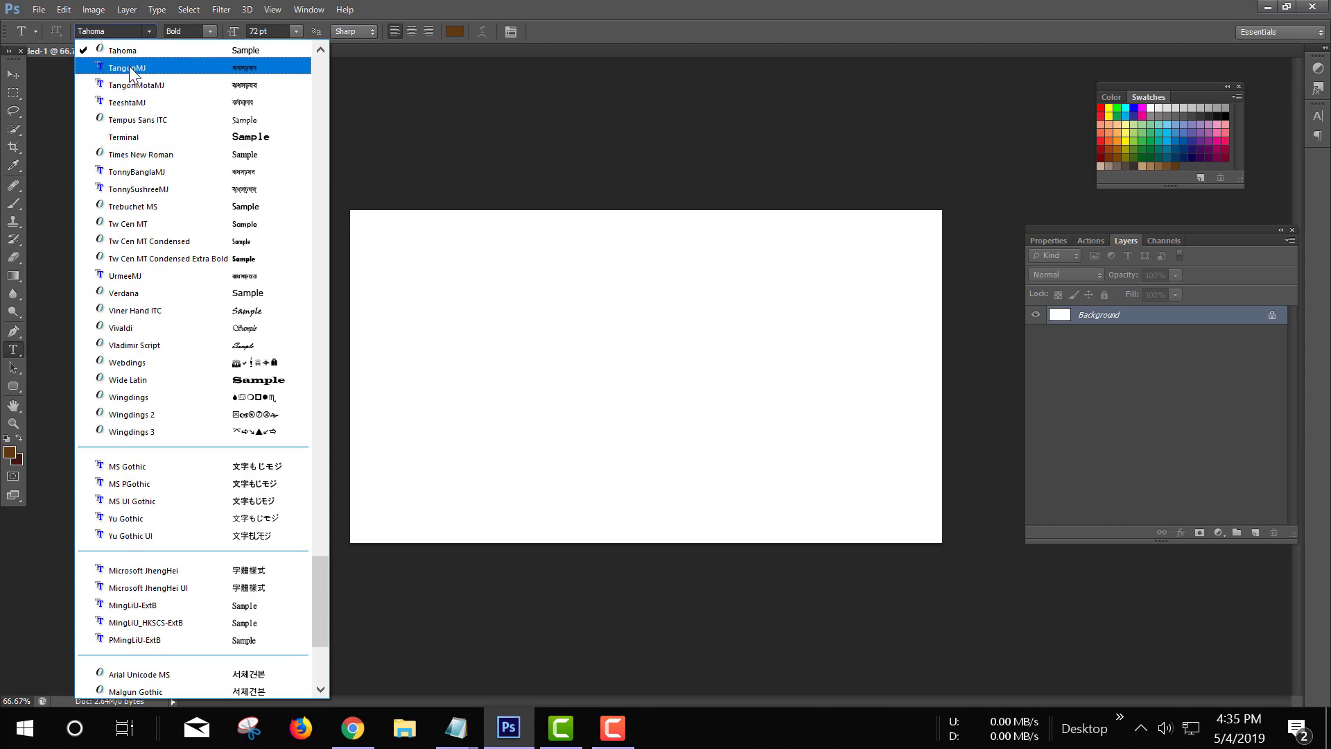
{"action": "left_click", "coordinate": [152, 30]}
{"action": "left_click", "coordinate": [209, 31]}
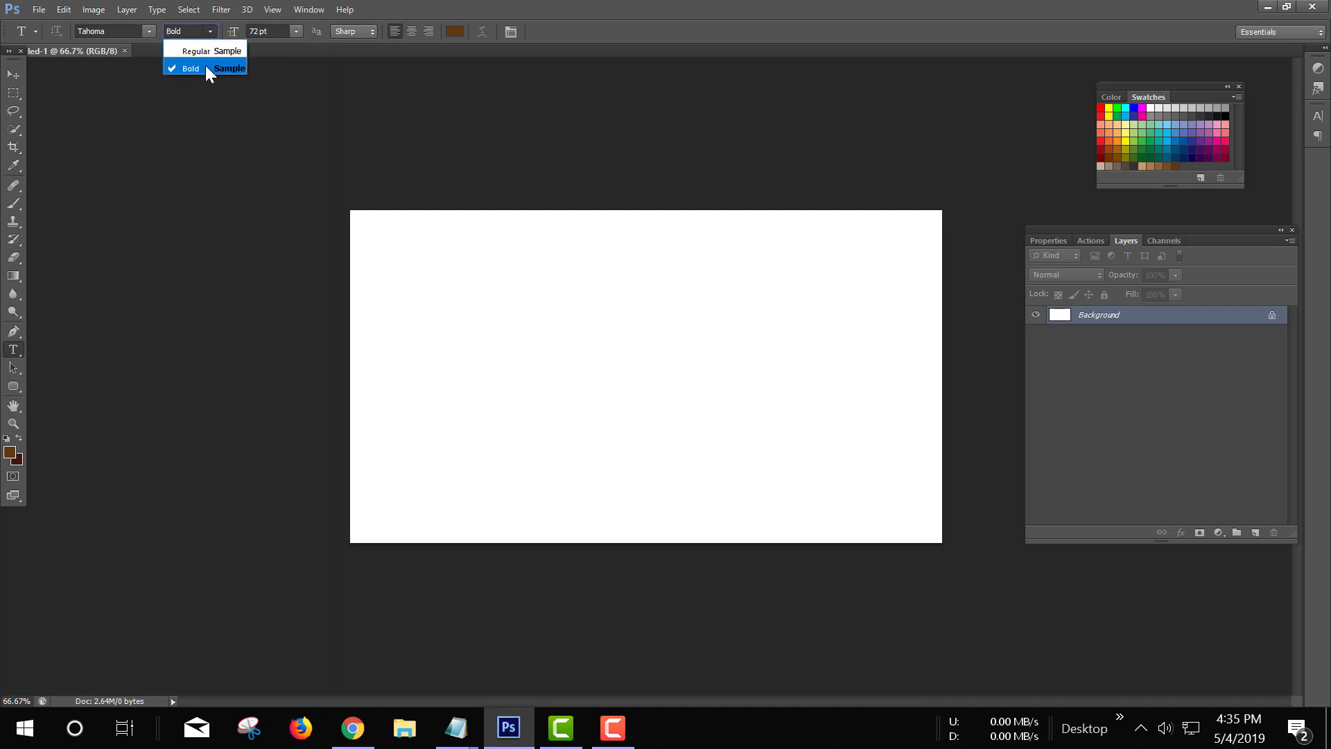
{"action": "left_click", "coordinate": [203, 31]}
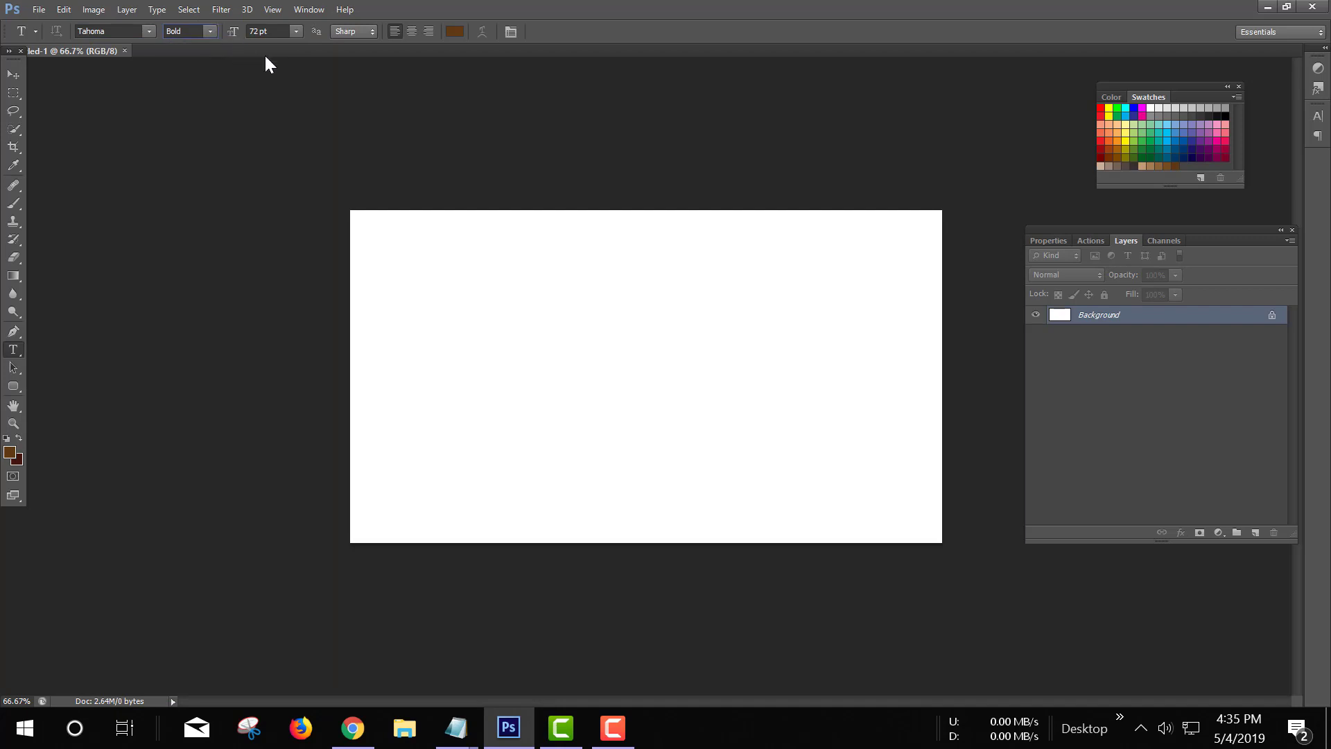
{"action": "left_click", "coordinate": [296, 31]}
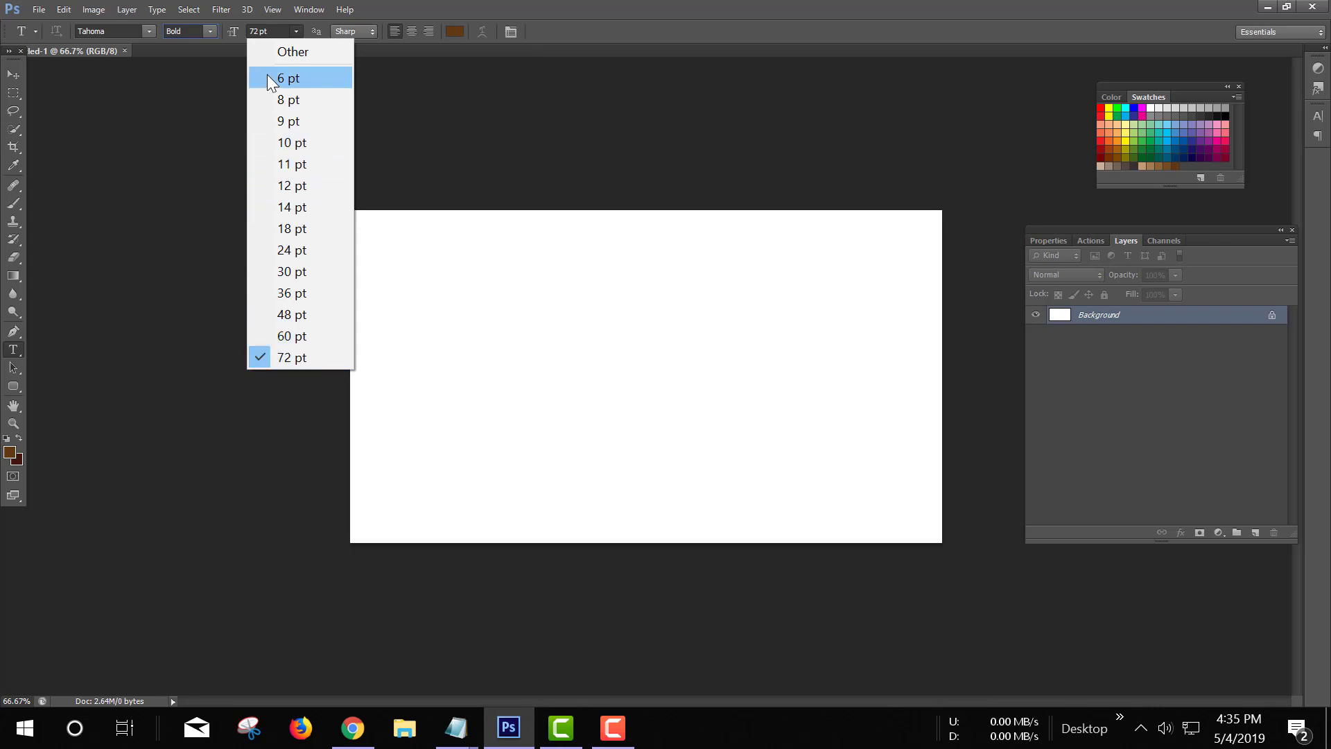
{"action": "left_click", "coordinate": [295, 35]}
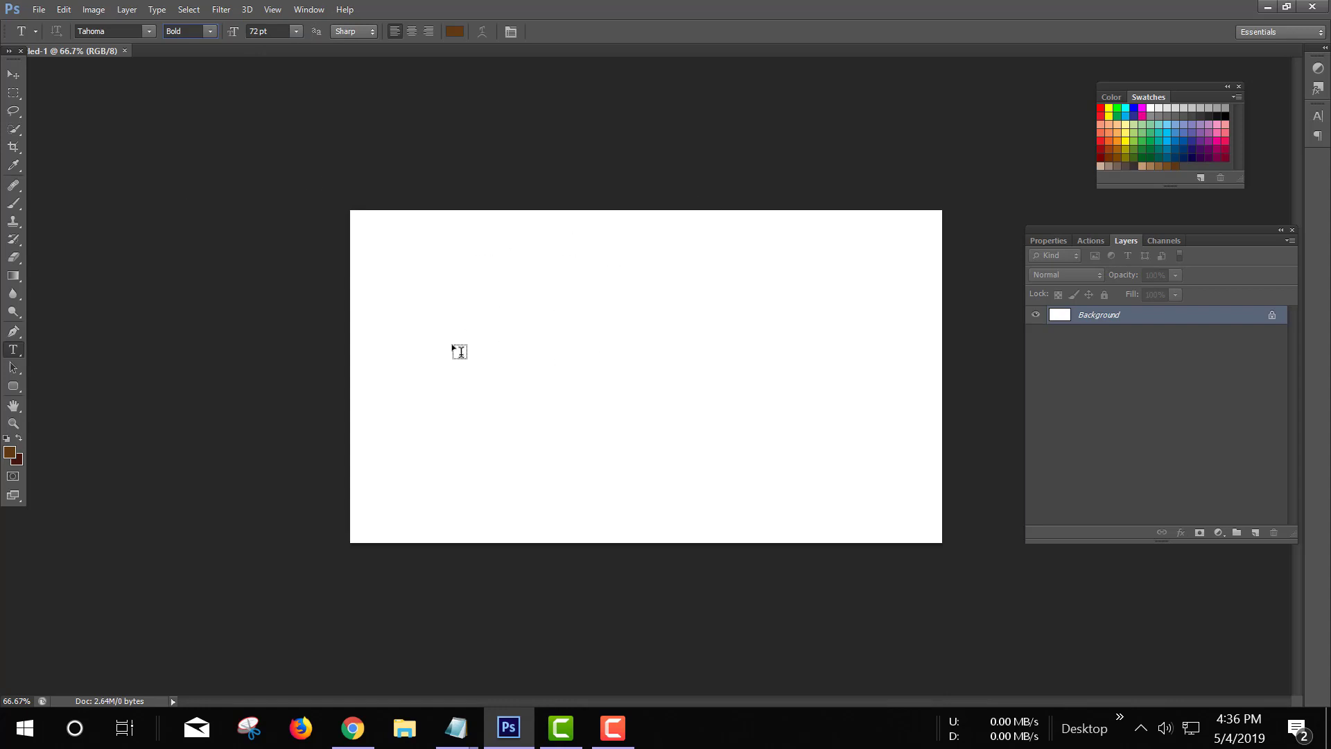
{"action": "left_click", "coordinate": [447, 347]}
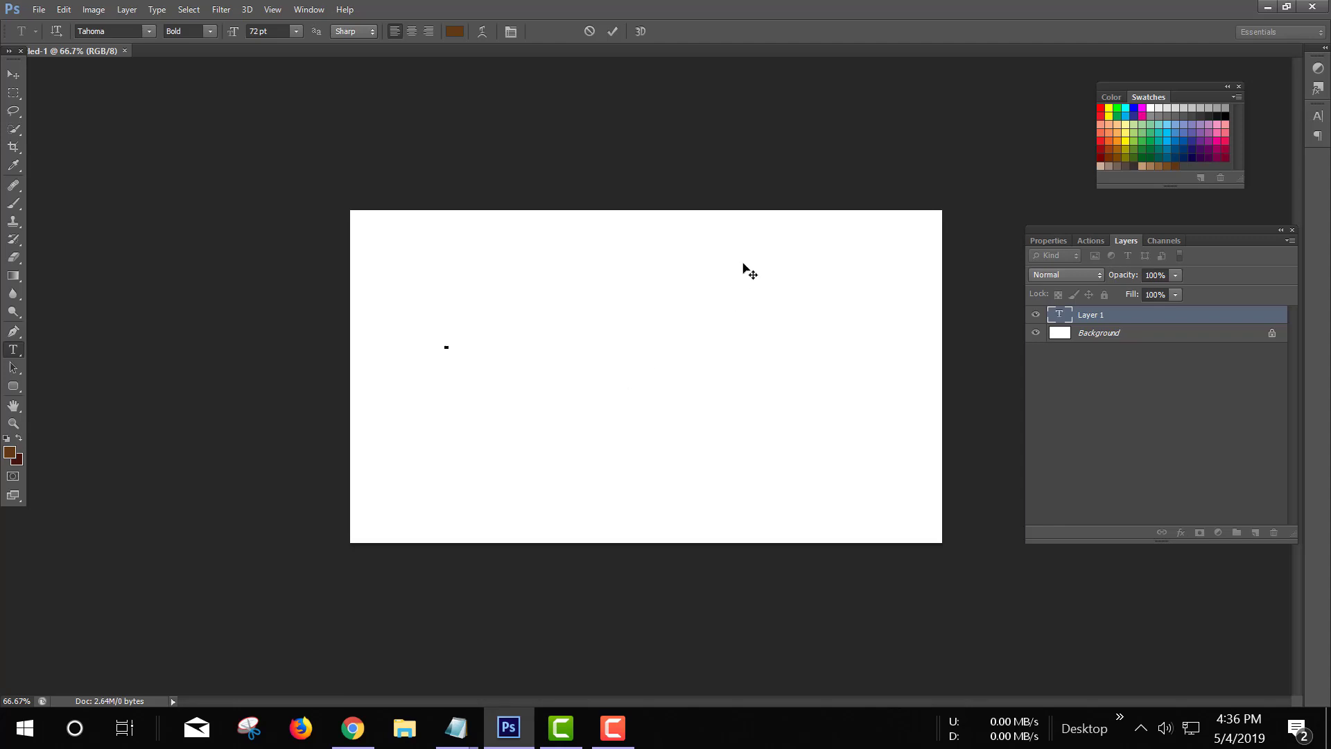
{"action": "type", "text": "S"}
{"action": "type", "text": "UJAY ROY"}
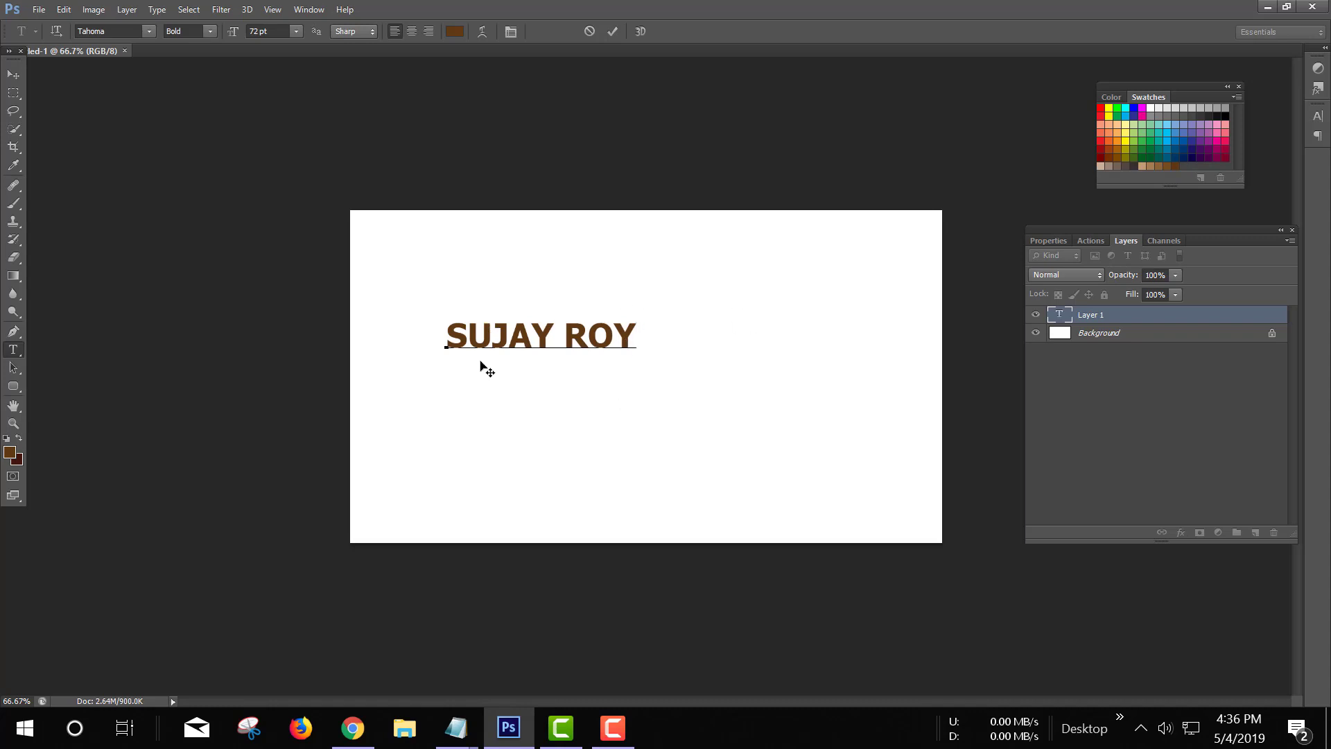
{"action": "left_click", "coordinate": [14, 74]}
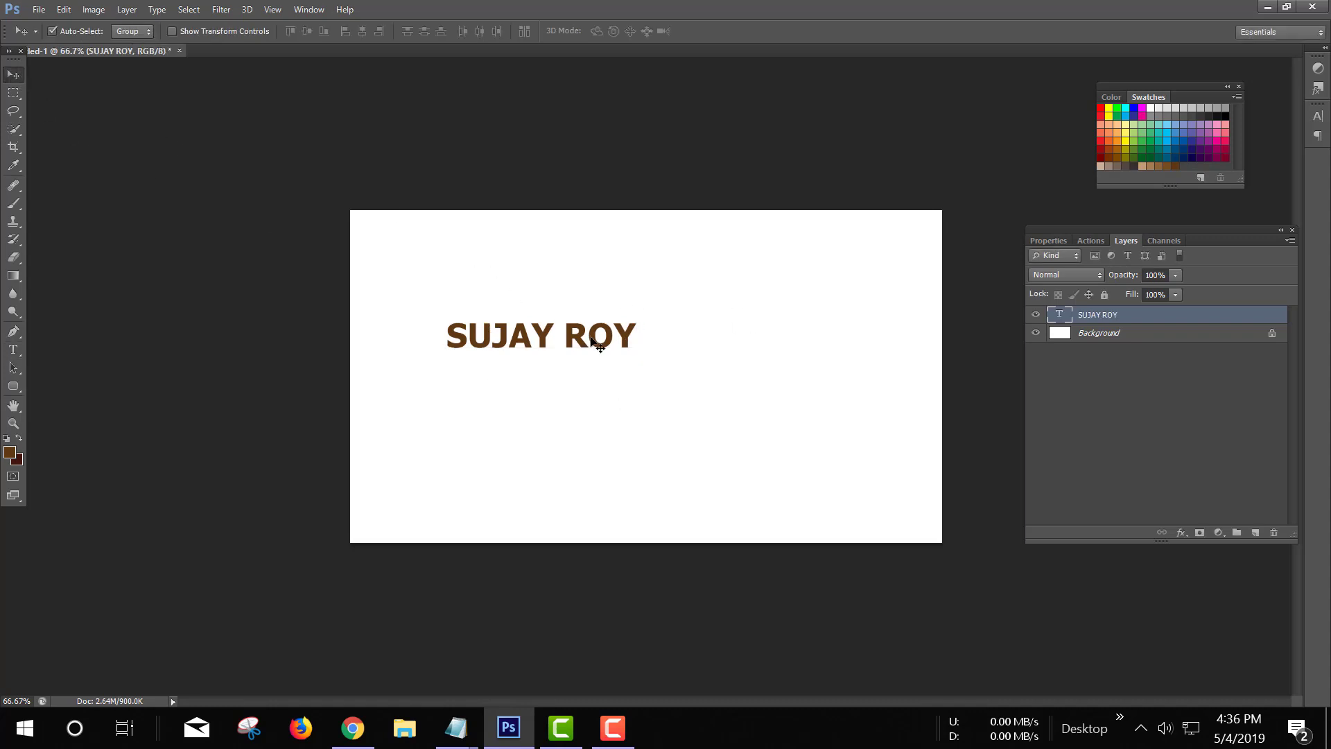
Step: Scale the SUJAY ROY text up about threefold and centre it on the canvas
{"action": "key", "text": "ctrl+t"}
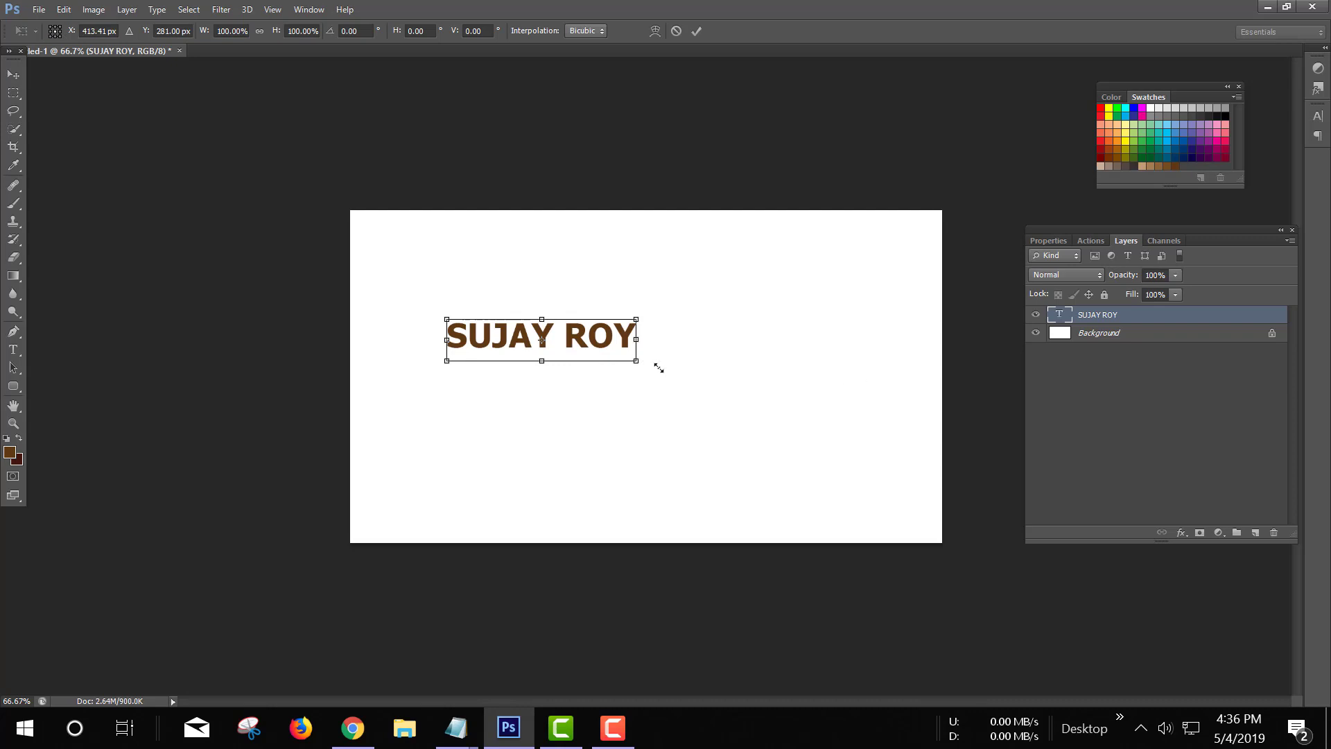
{"action": "left_click_drag", "start_coordinate": [636, 361], "coordinate": [915, 460]}
{"action": "left_click_drag", "start_coordinate": [825, 407], "coordinate": [779, 397]}
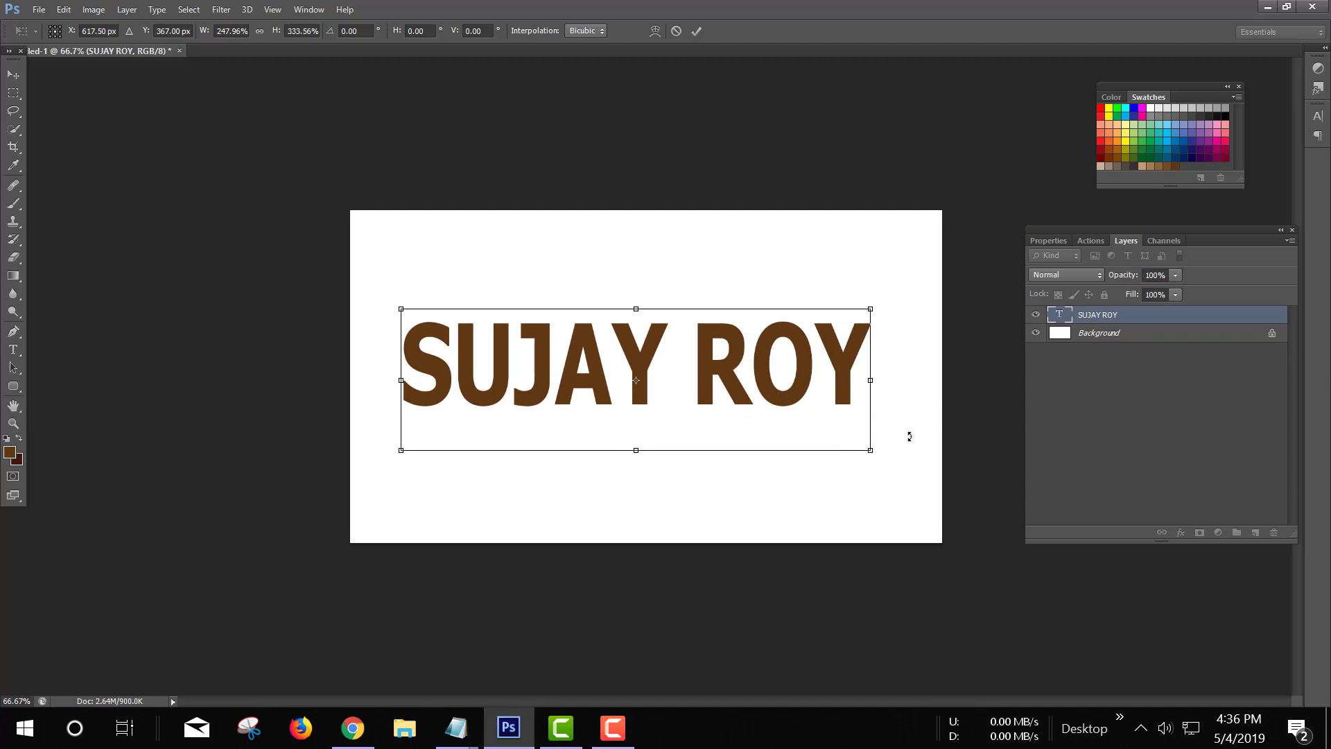
{"action": "key", "text": "Return"}
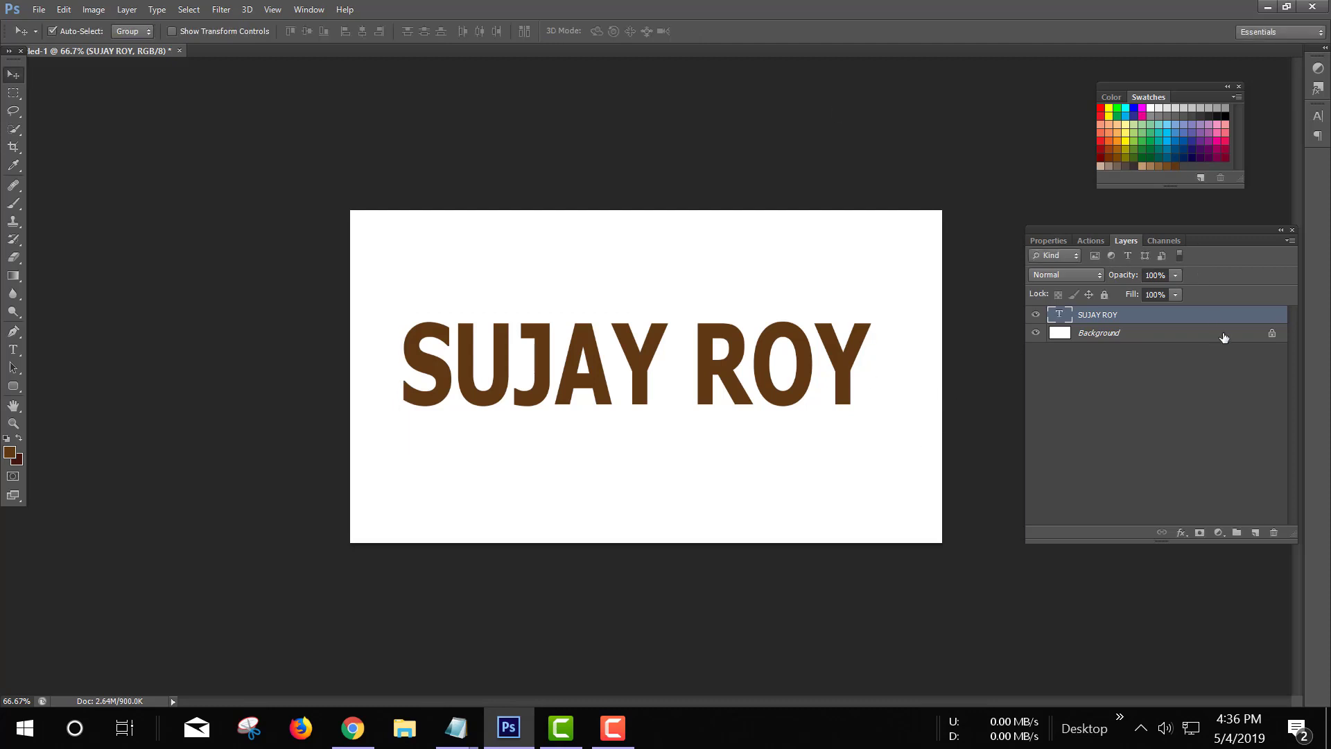
{"action": "left_click", "coordinate": [1222, 335]}
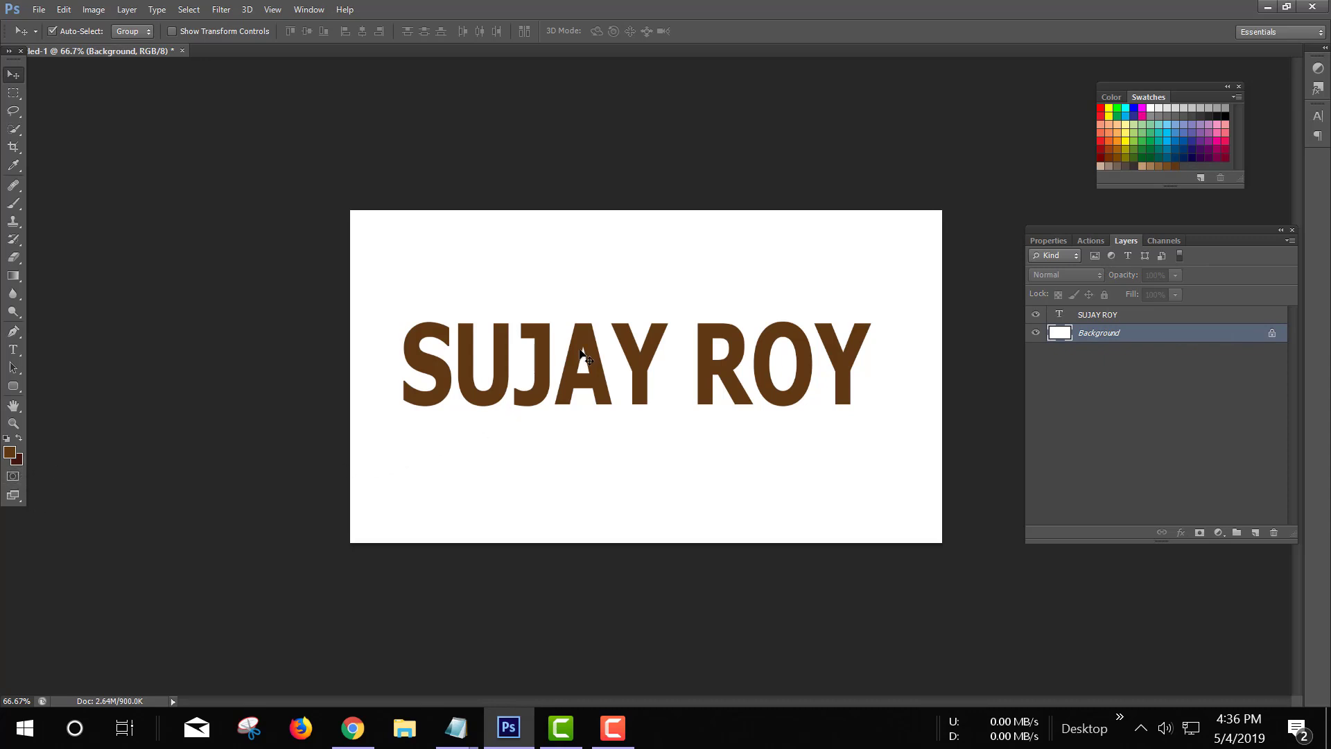
{"action": "key", "text": "alt+BackSpace"}
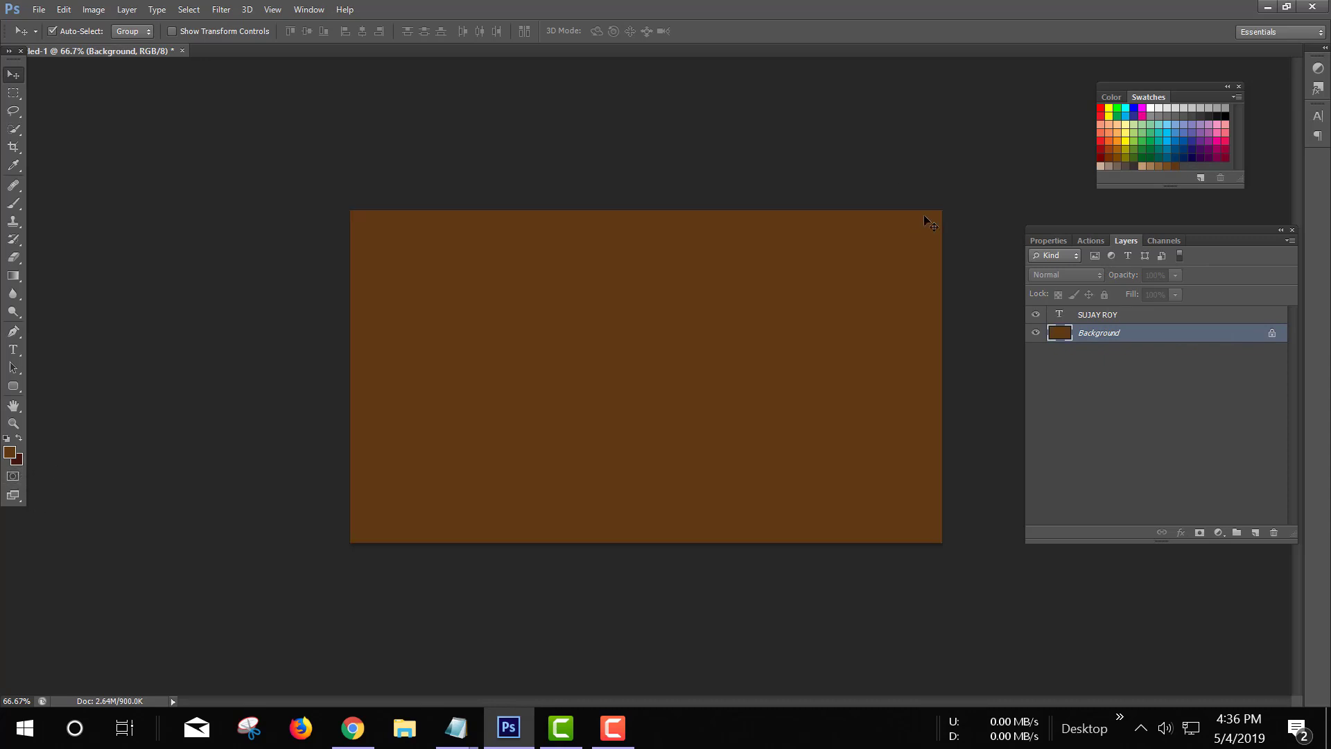
{"action": "left_click", "coordinate": [1150, 319]}
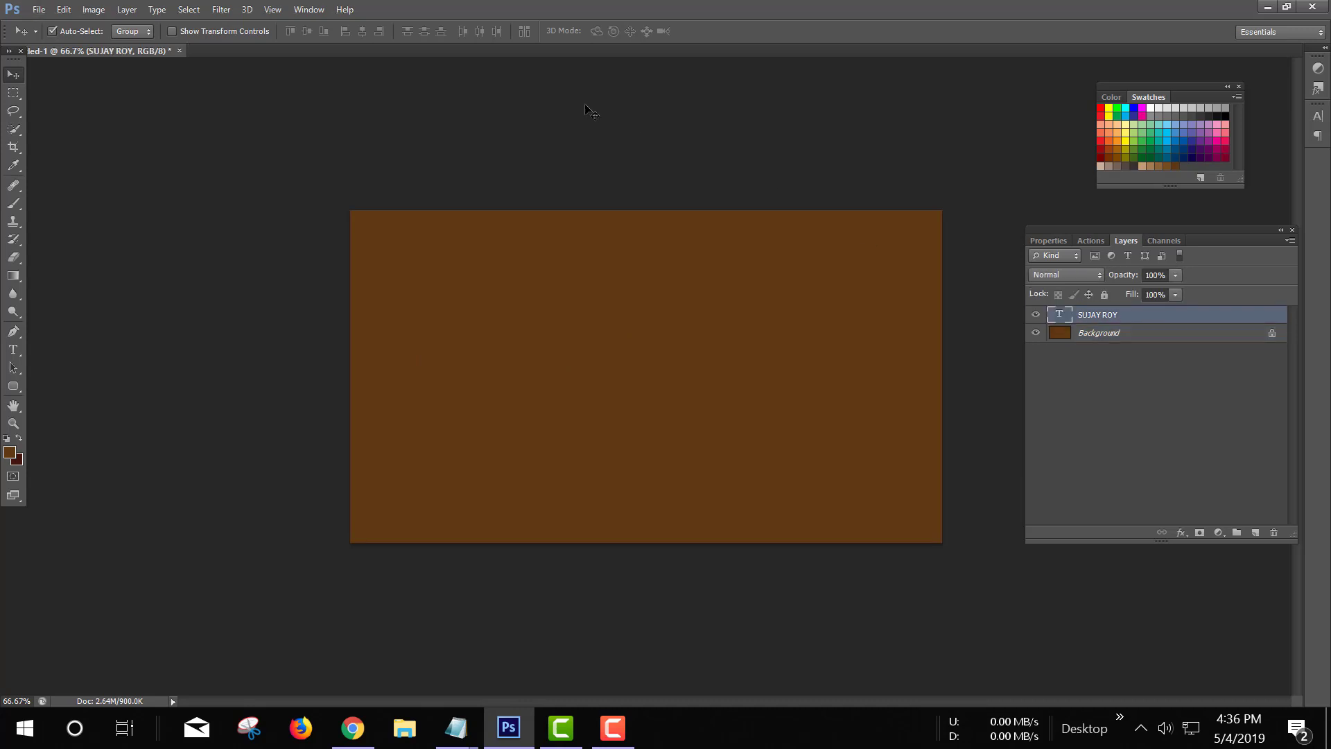
{"action": "key", "text": "ctrl+BackSpace"}
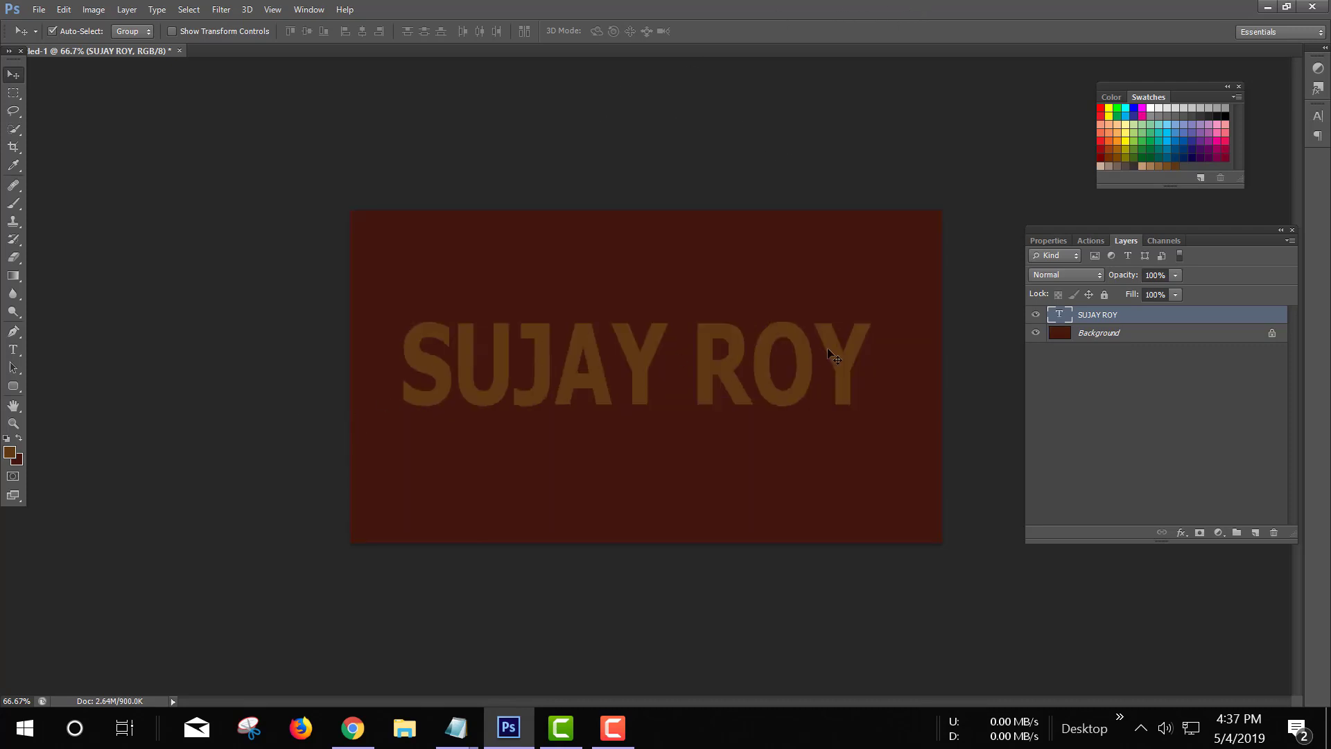
Step: Add a Satin effect to the text with distance about 234 and 44% opacity
{"action": "right_click", "coordinate": [1131, 316]}
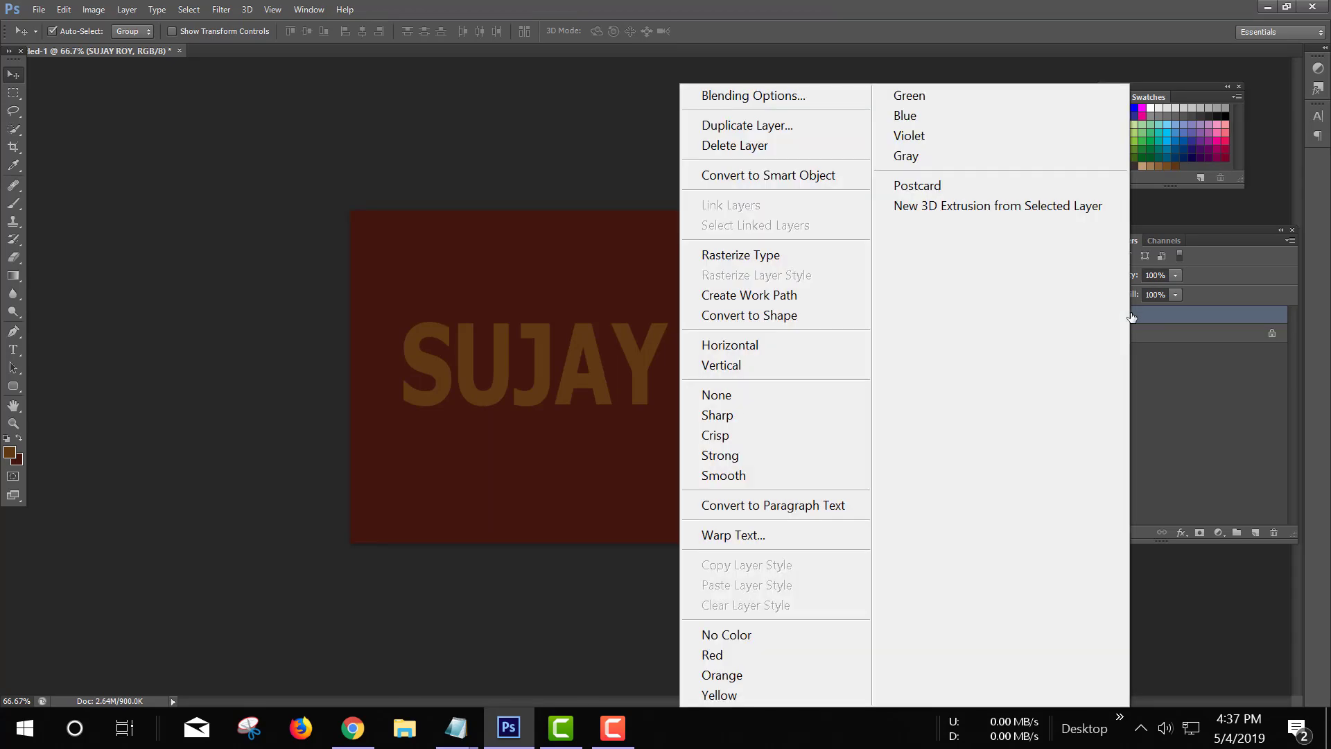
{"action": "left_click", "coordinate": [752, 96]}
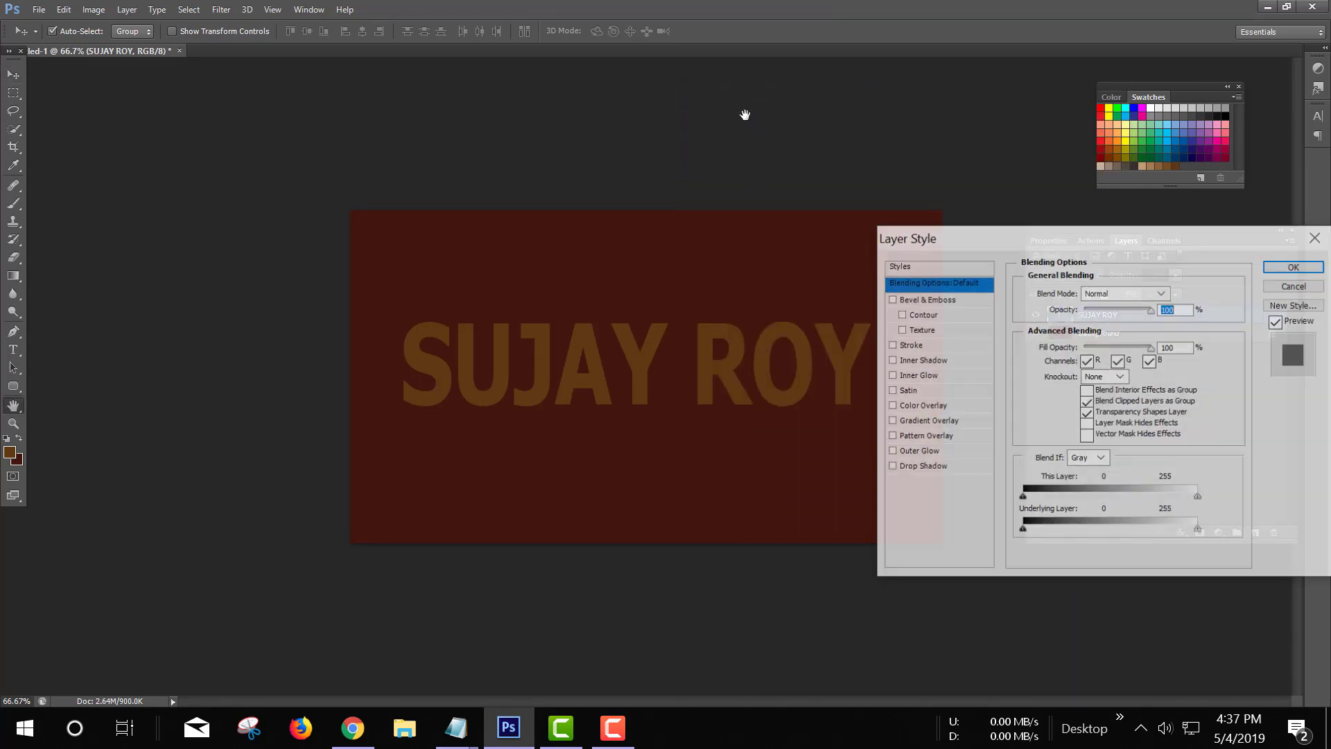
{"action": "mouse_move", "coordinate": [1025, 239]}
{"action": "left_mouse_down"}
{"action": "mouse_move", "coordinate": [521, 59]}
{"action": "mouse_move", "coordinate": [297, 95]}
{"action": "mouse_move", "coordinate": [965, 239]}
{"action": "left_mouse_up"}
{"action": "left_click", "coordinate": [847, 391]}
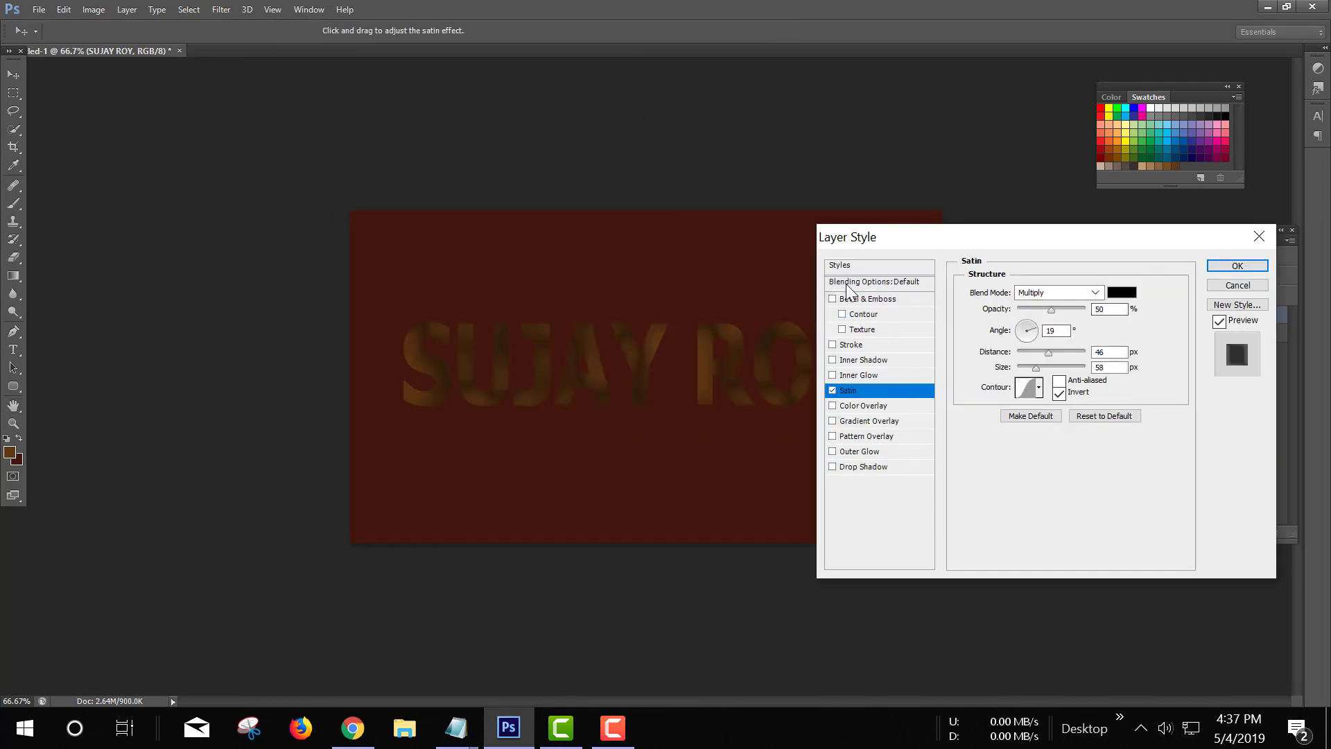
{"action": "left_click_drag", "start_coordinate": [1051, 309], "coordinate": [1102, 318]}
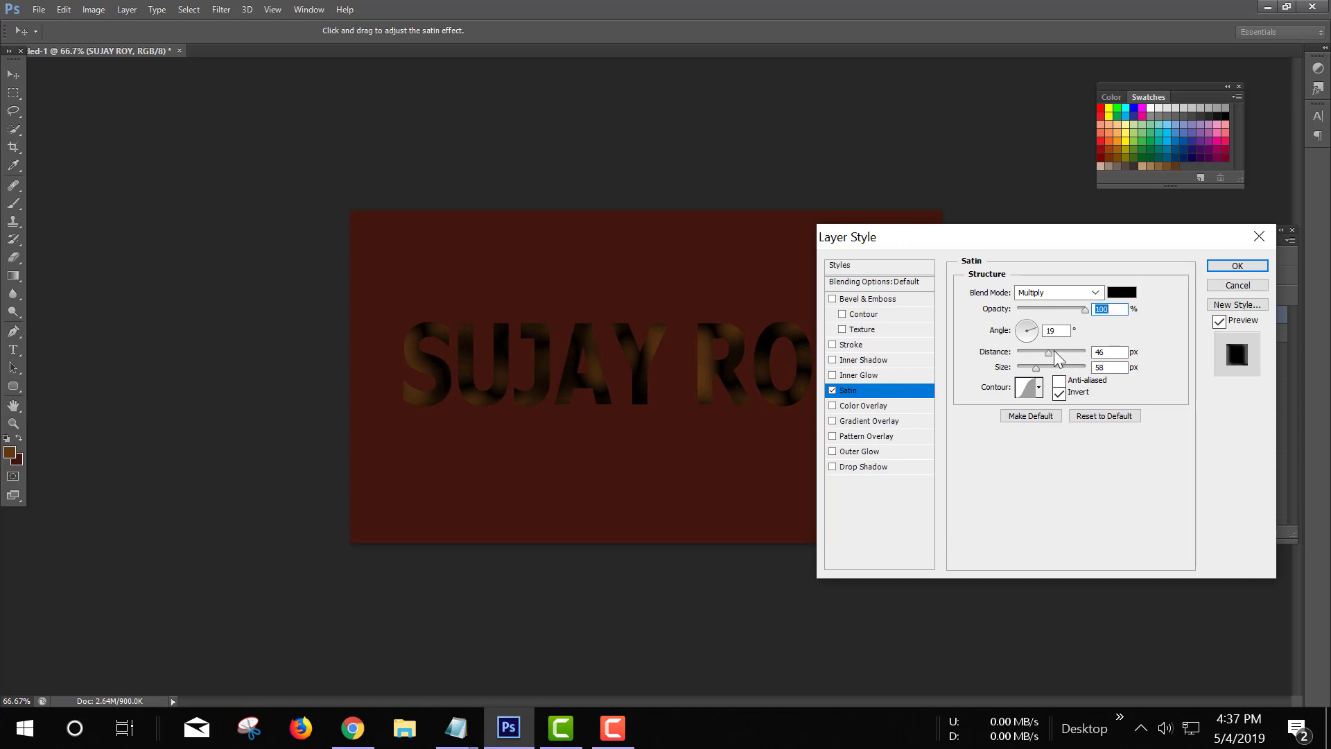
{"action": "left_click_drag", "start_coordinate": [1049, 353], "coordinate": [1086, 357]}
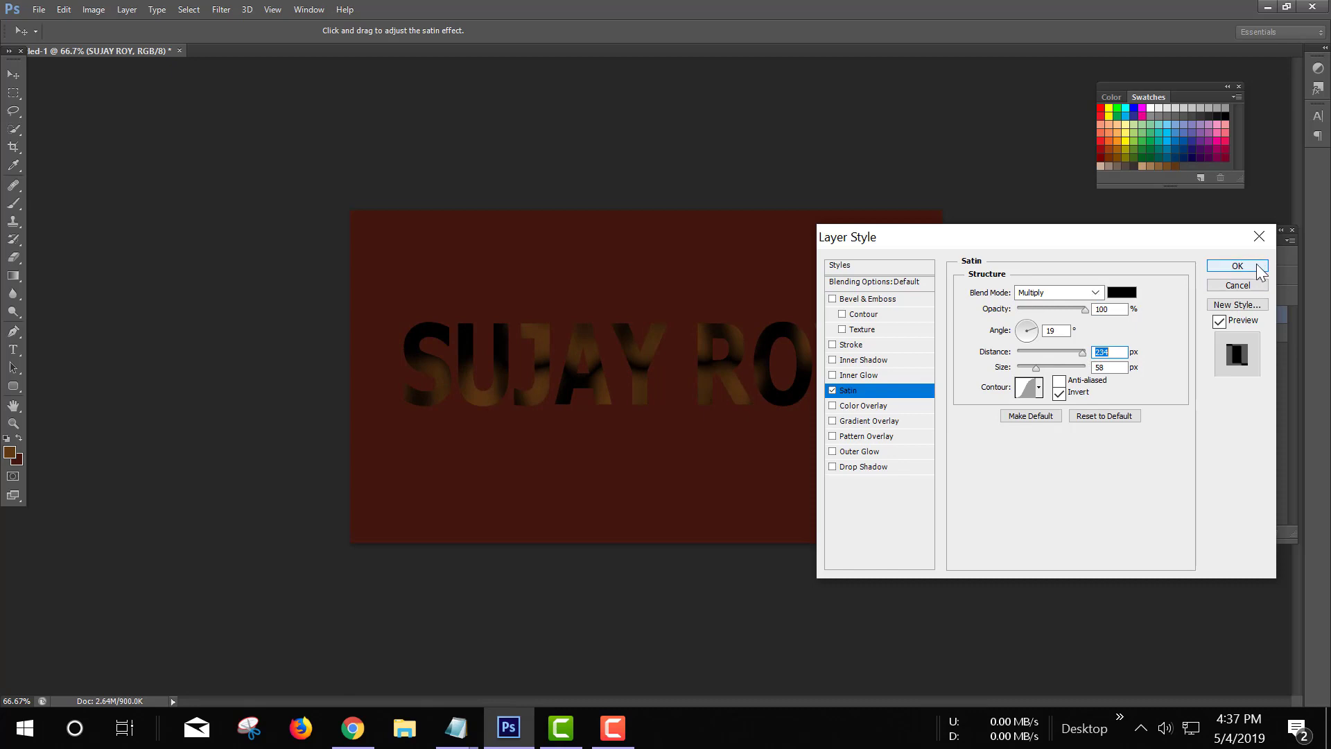
{"action": "left_click_drag", "start_coordinate": [1084, 309], "coordinate": [1049, 309]}
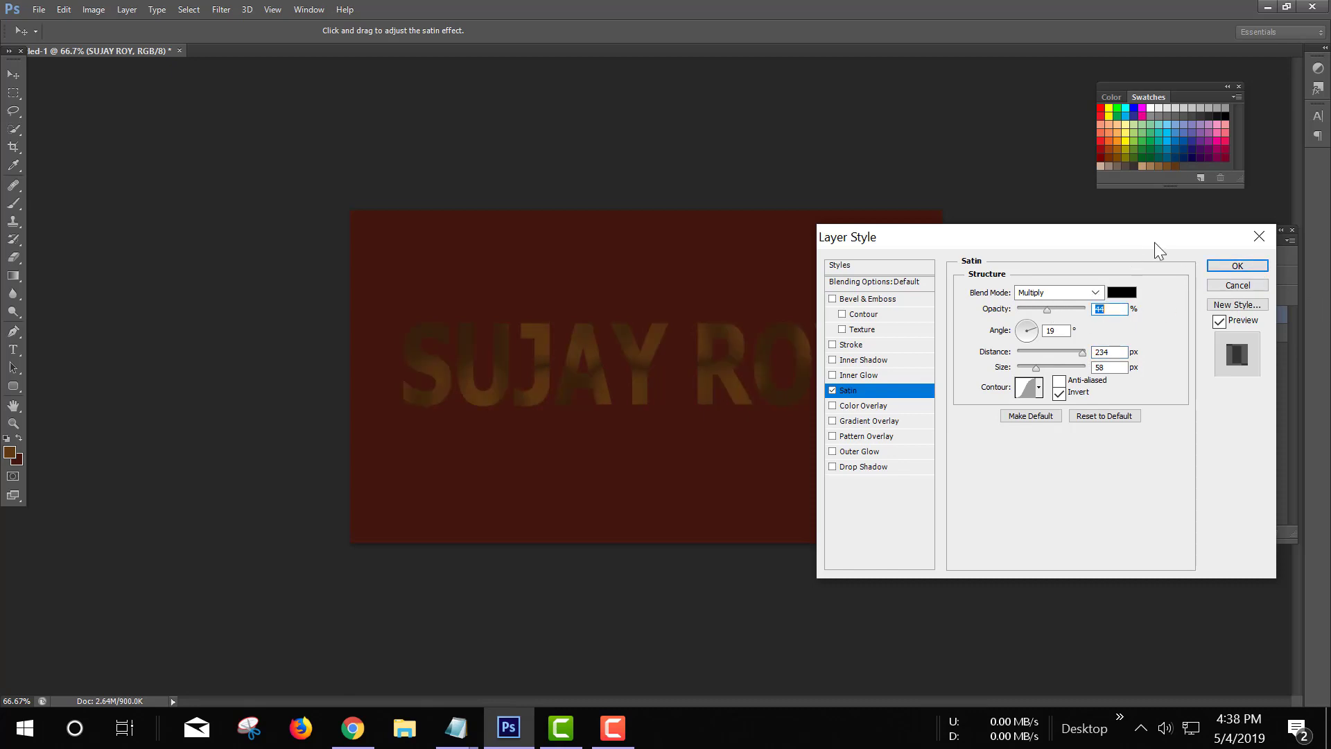
{"action": "left_click", "coordinate": [1237, 266]}
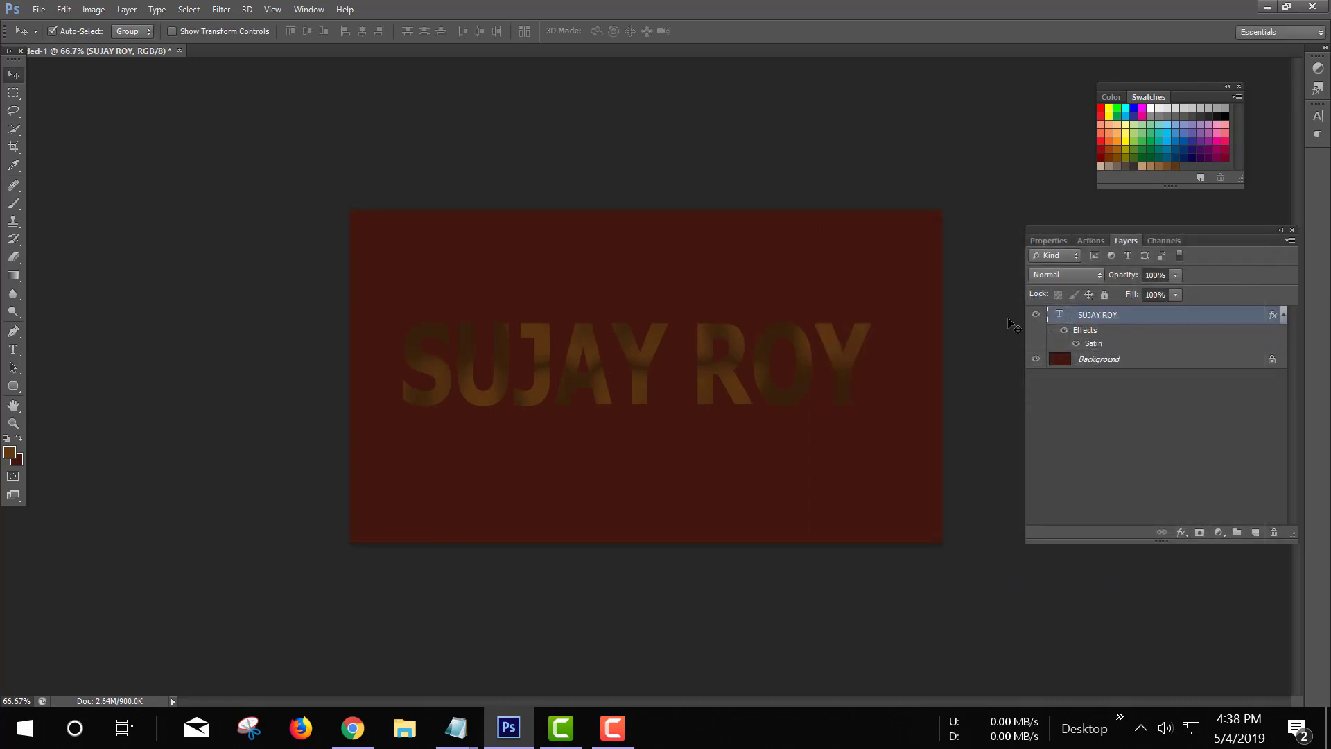
Step: Add a slightly deepened Bevel & Emboss to the text layer
{"action": "right_click", "coordinate": [1103, 315]}
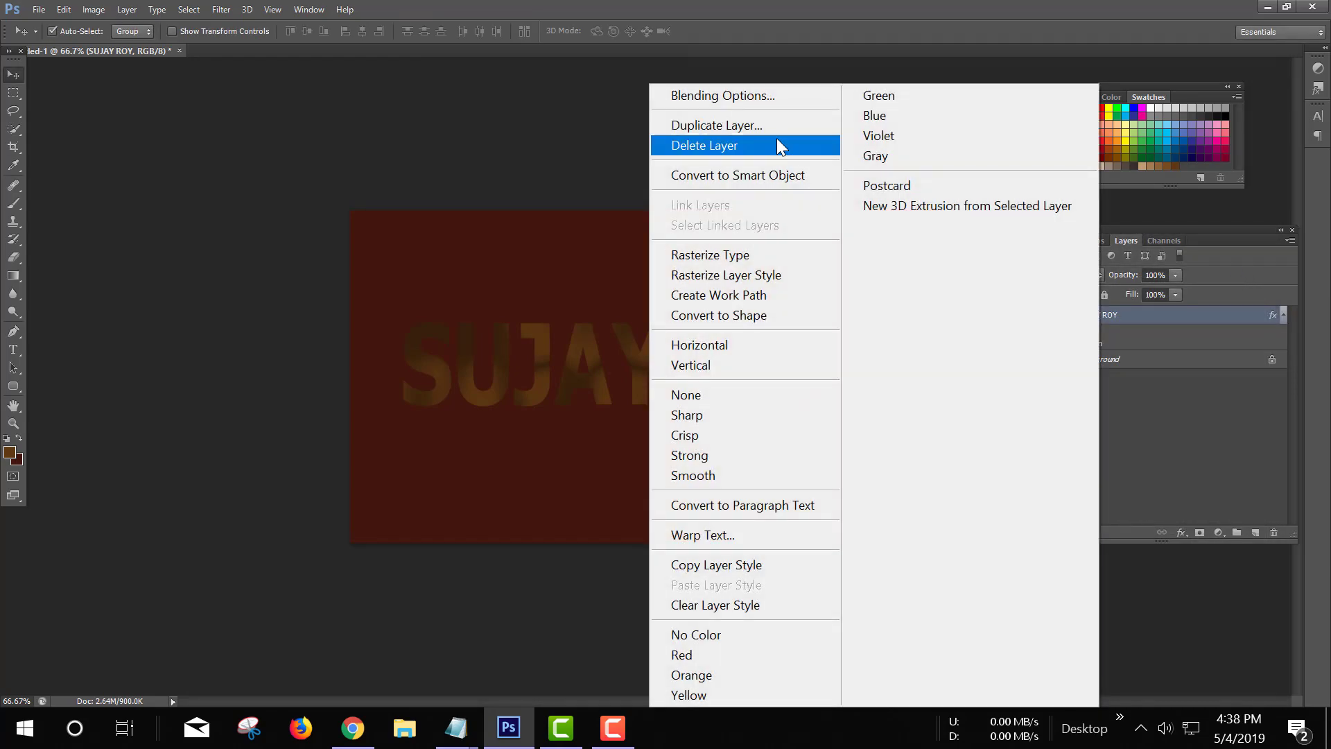
{"action": "left_click", "coordinate": [767, 100]}
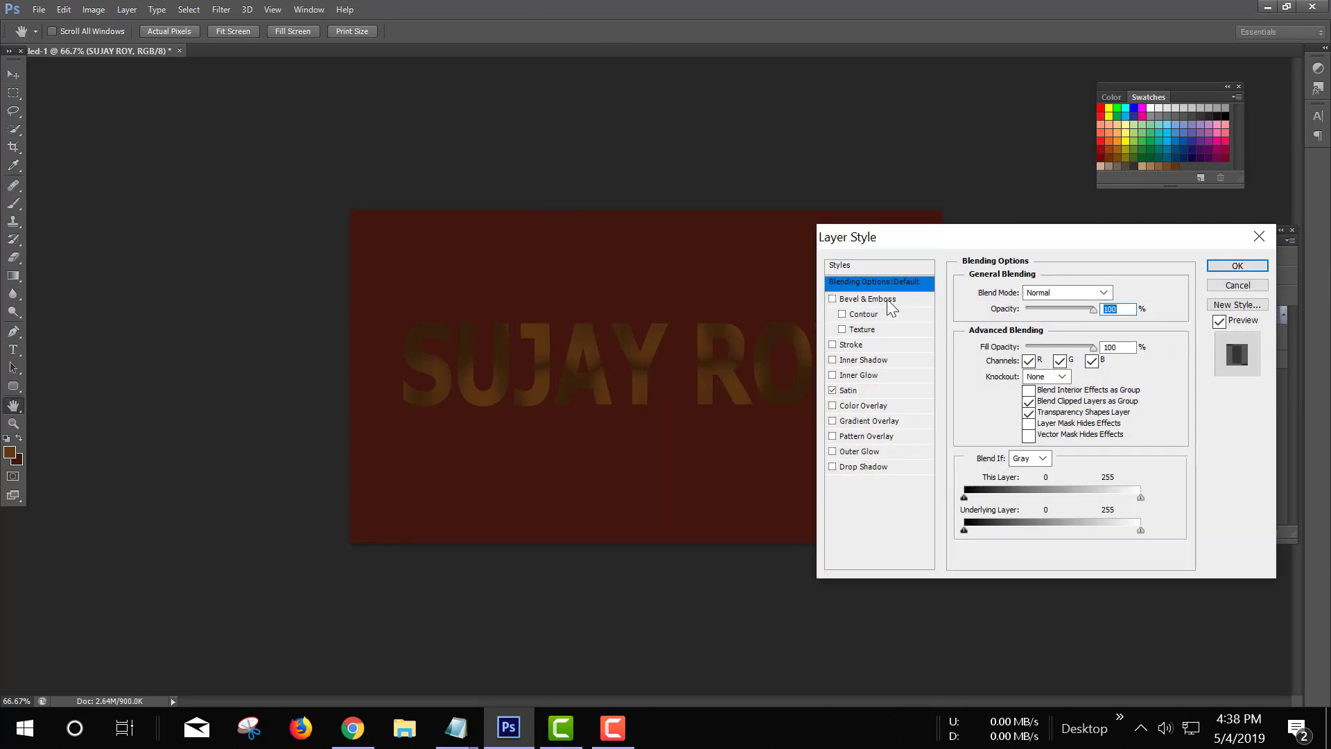
{"action": "left_click", "coordinate": [888, 302]}
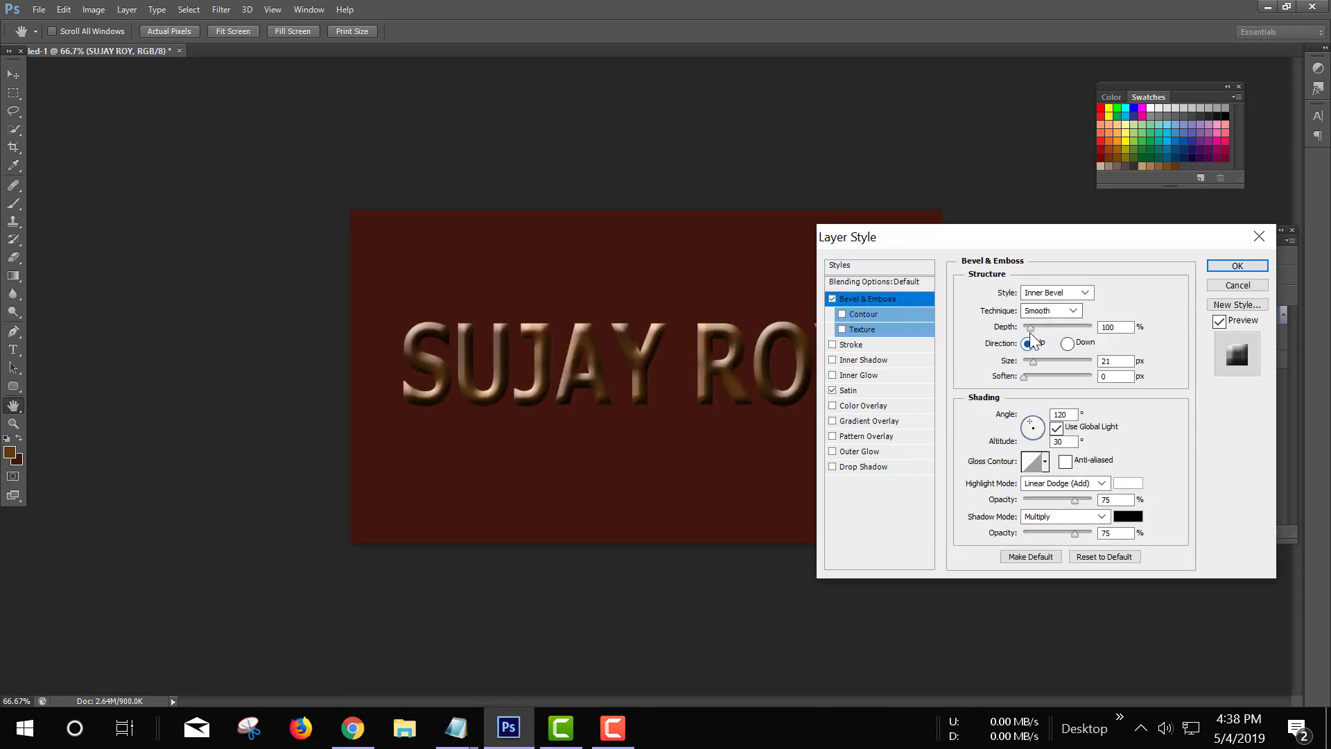
{"action": "mouse_move", "coordinate": [1030, 328]}
{"action": "left_mouse_down"}
{"action": "mouse_move", "coordinate": [1047, 367]}
{"action": "mouse_move", "coordinate": [1033, 362]}
{"action": "left_mouse_up"}
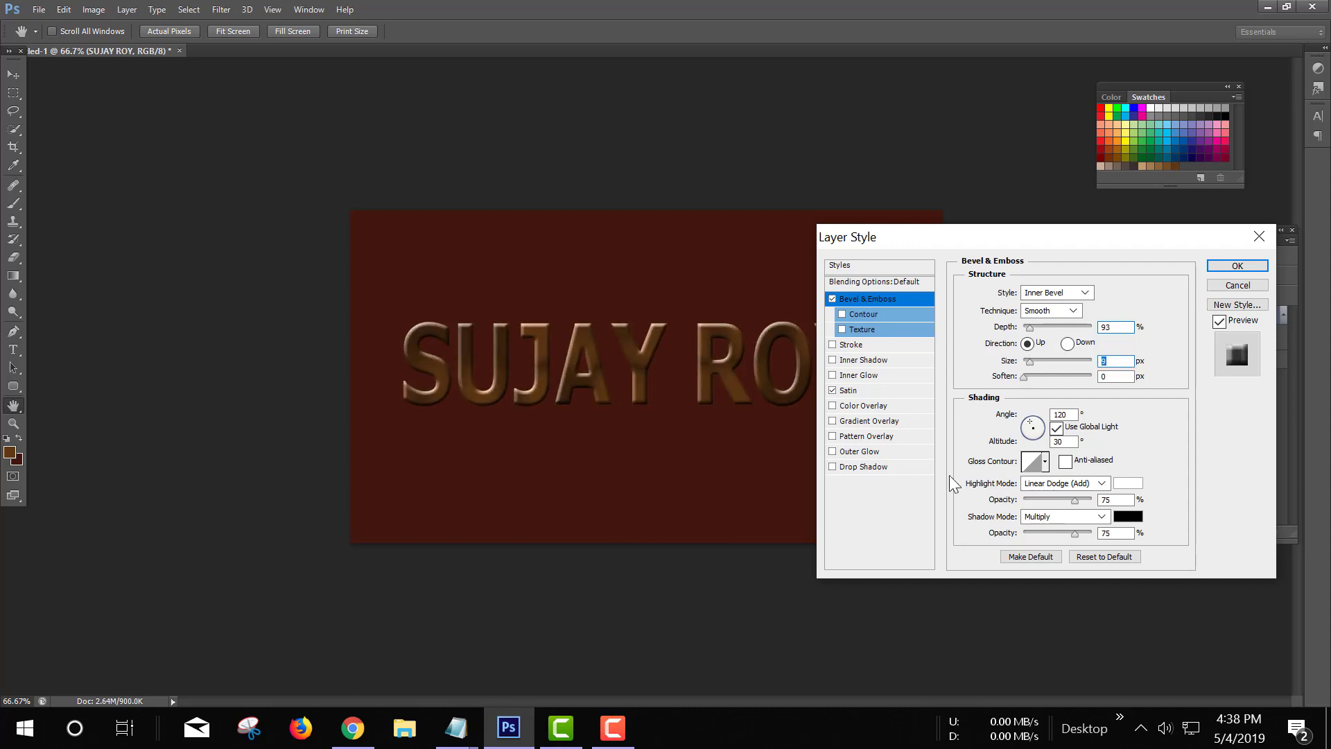
Step: Add a sharp drop shadow at a 90° angle with size 0
{"action": "left_click", "coordinate": [863, 467]}
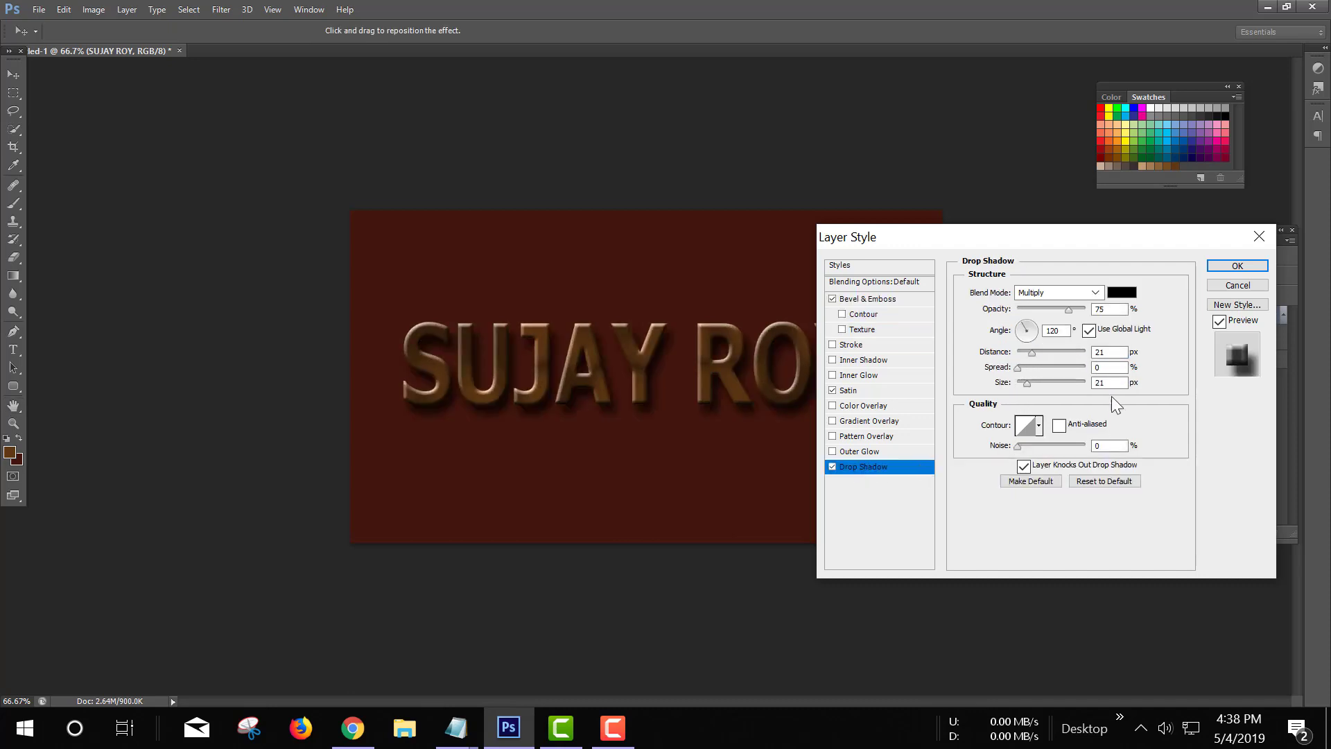
{"action": "double_click", "coordinate": [1053, 331]}
{"action": "type", "text": "90"}
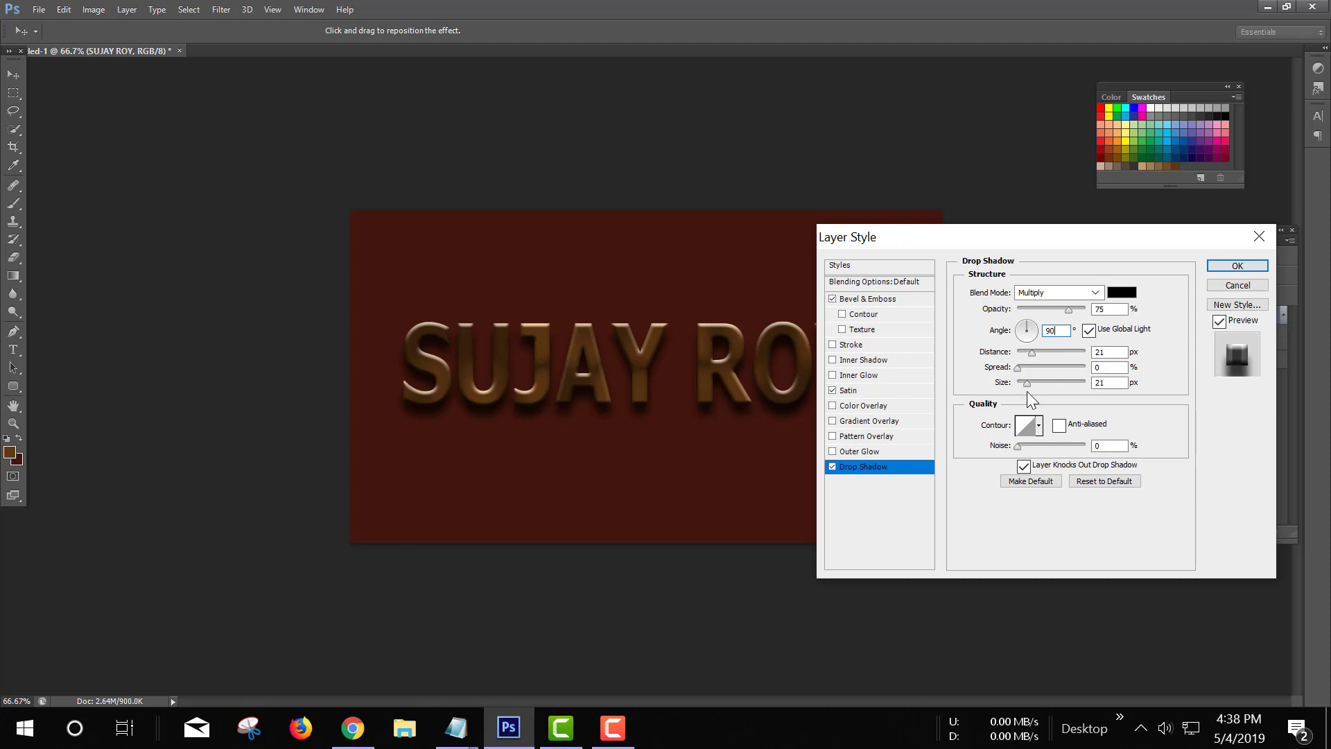
{"action": "left_click_drag", "start_coordinate": [1026, 383], "coordinate": [998, 391]}
Step: Enable a contour with a wider range and a texture on the bevel
{"action": "left_click", "coordinate": [874, 315]}
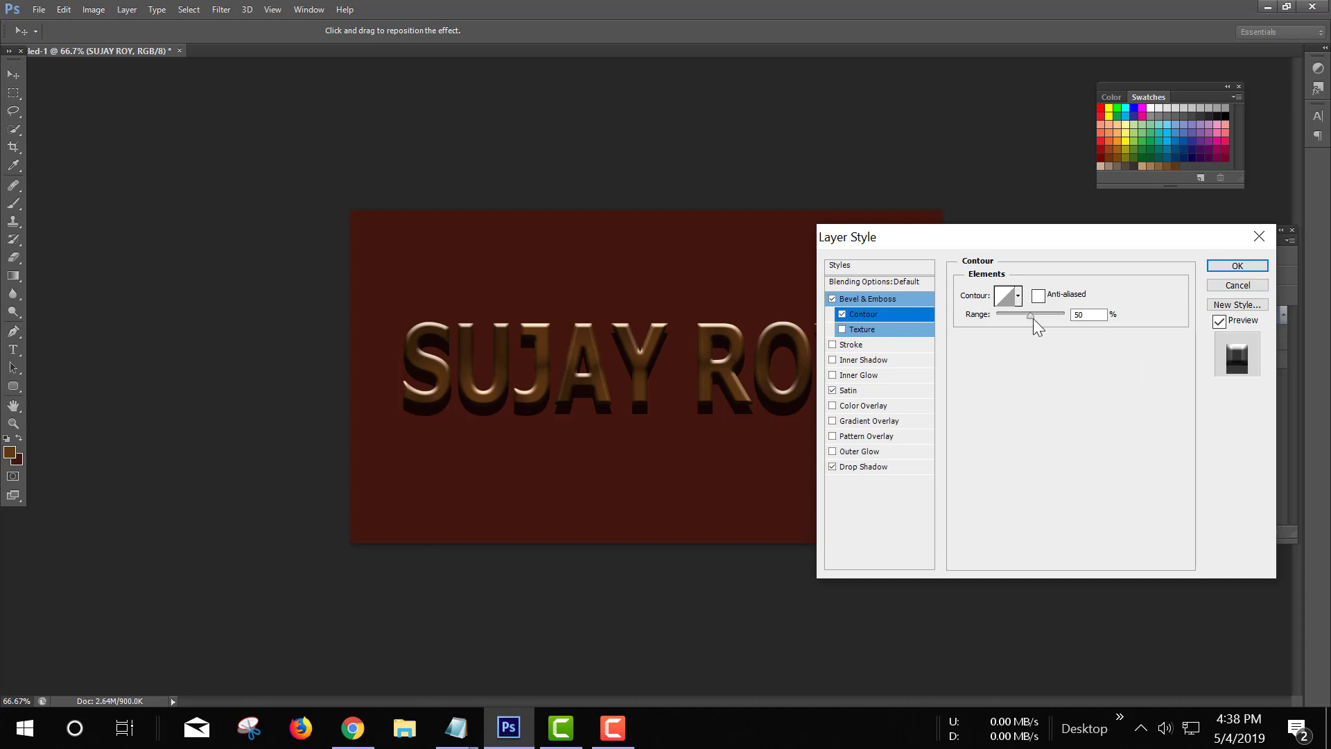
{"action": "mouse_move", "coordinate": [1033, 319]}
{"action": "left_mouse_down"}
{"action": "mouse_move", "coordinate": [979, 322]}
{"action": "mouse_move", "coordinate": [1099, 326]}
{"action": "left_mouse_up"}
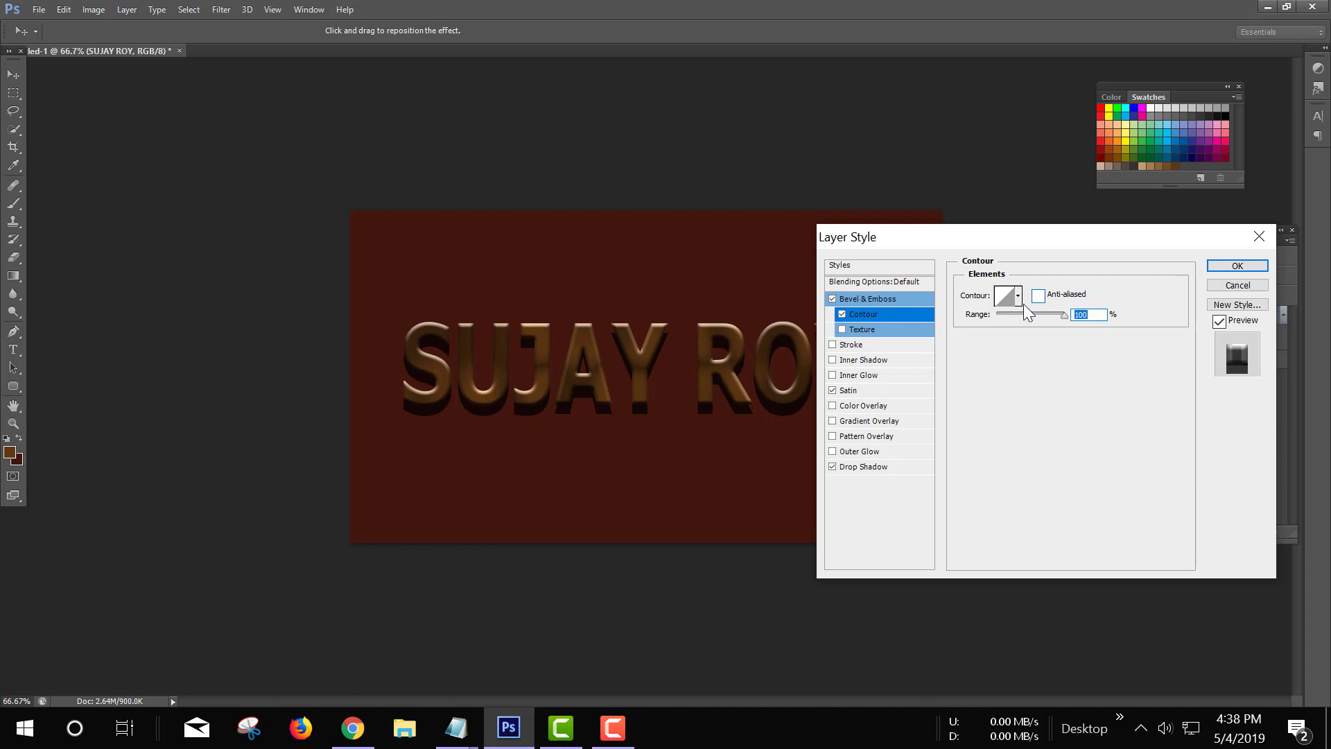
{"action": "left_click", "coordinate": [894, 330]}
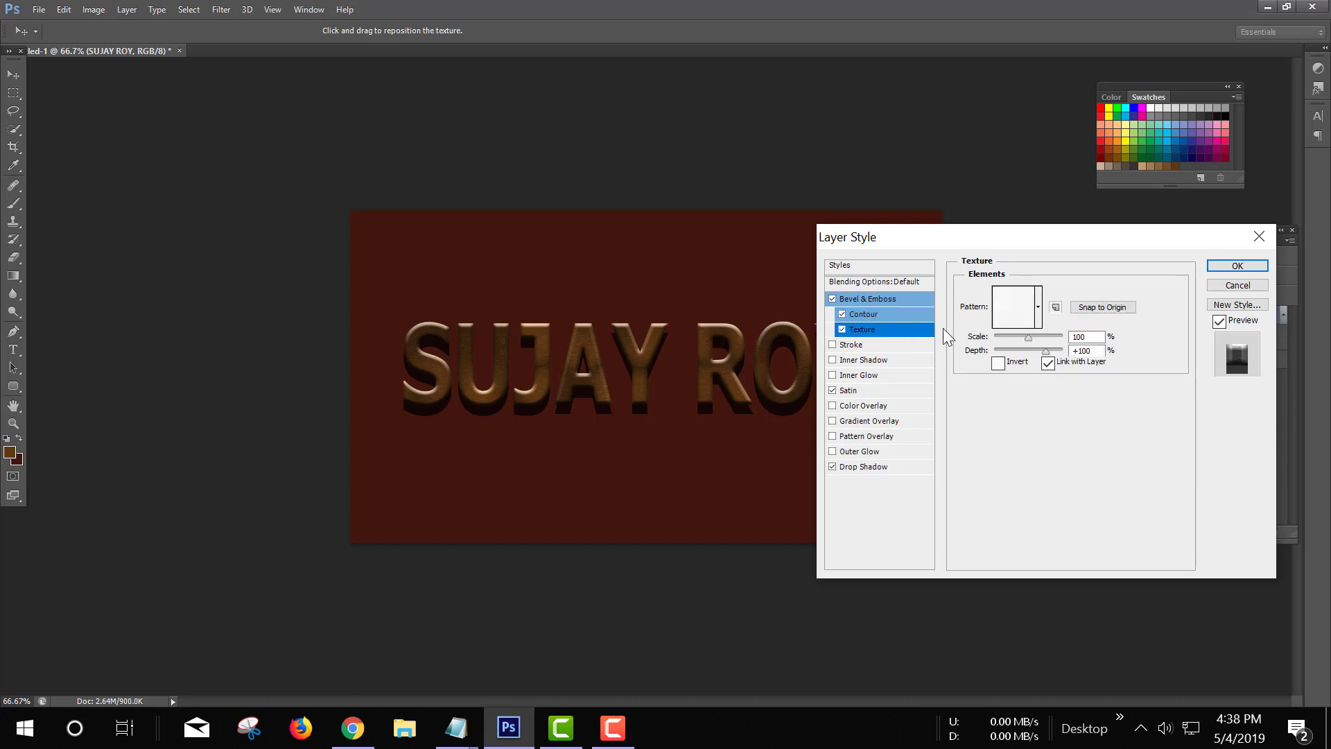
Step: Set the bevel texture scale to 1000 and try a dark speckled pattern
{"action": "left_click", "coordinate": [1030, 337]}
{"action": "left_click_drag", "start_coordinate": [1061, 331], "coordinate": [1046, 345]}
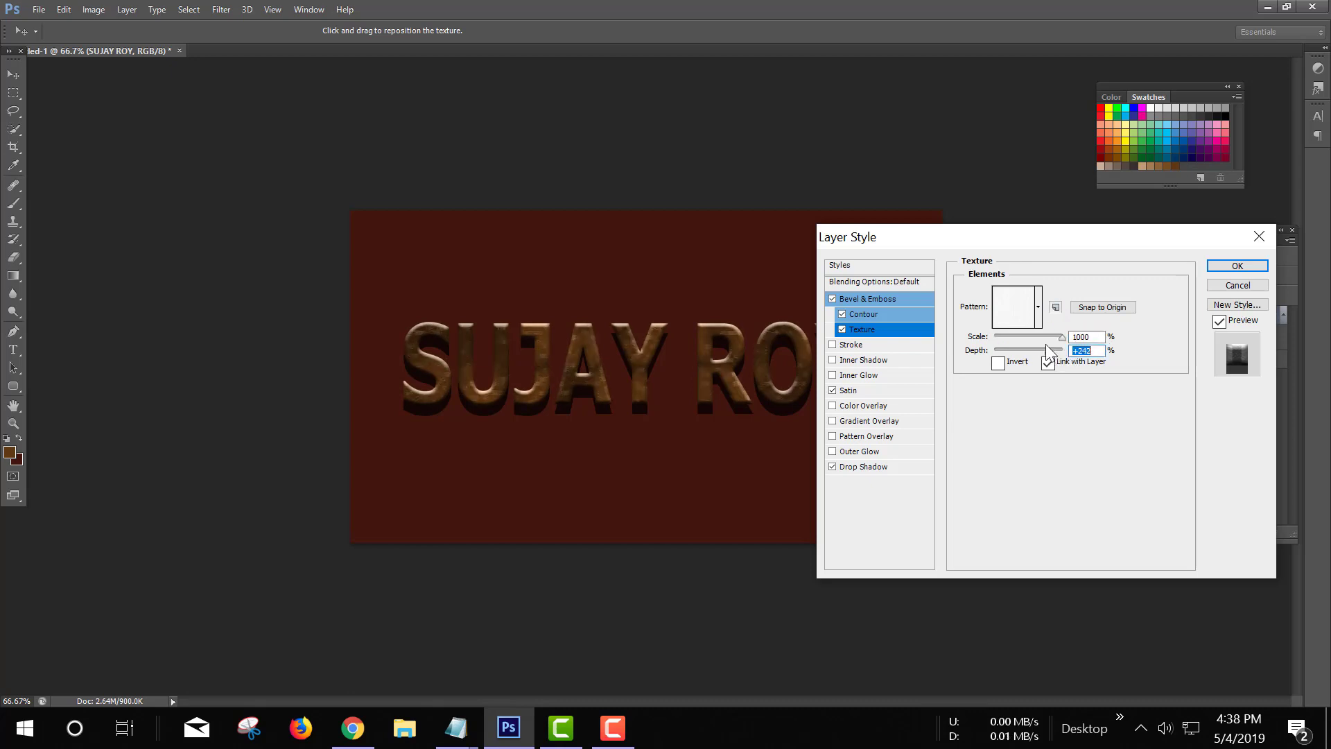
{"action": "left_click", "coordinate": [1038, 307]}
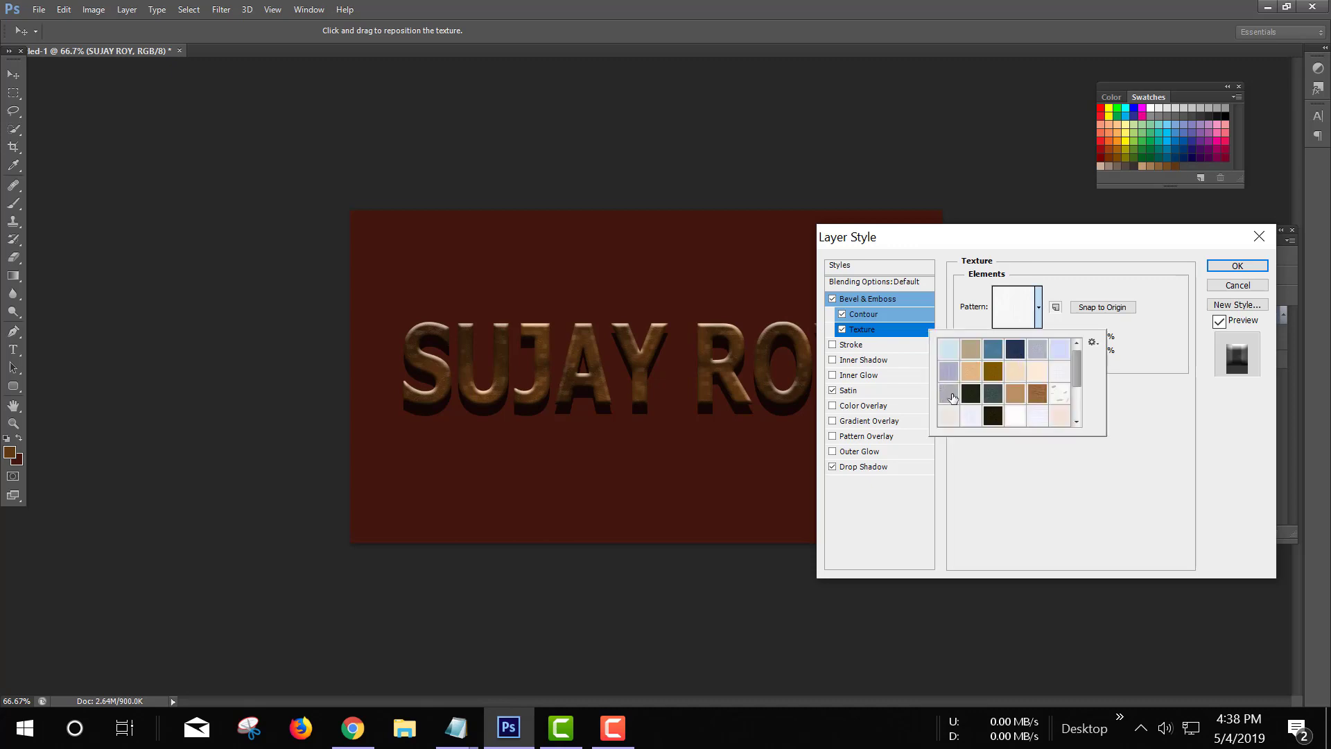
{"action": "left_click", "coordinate": [948, 393]}
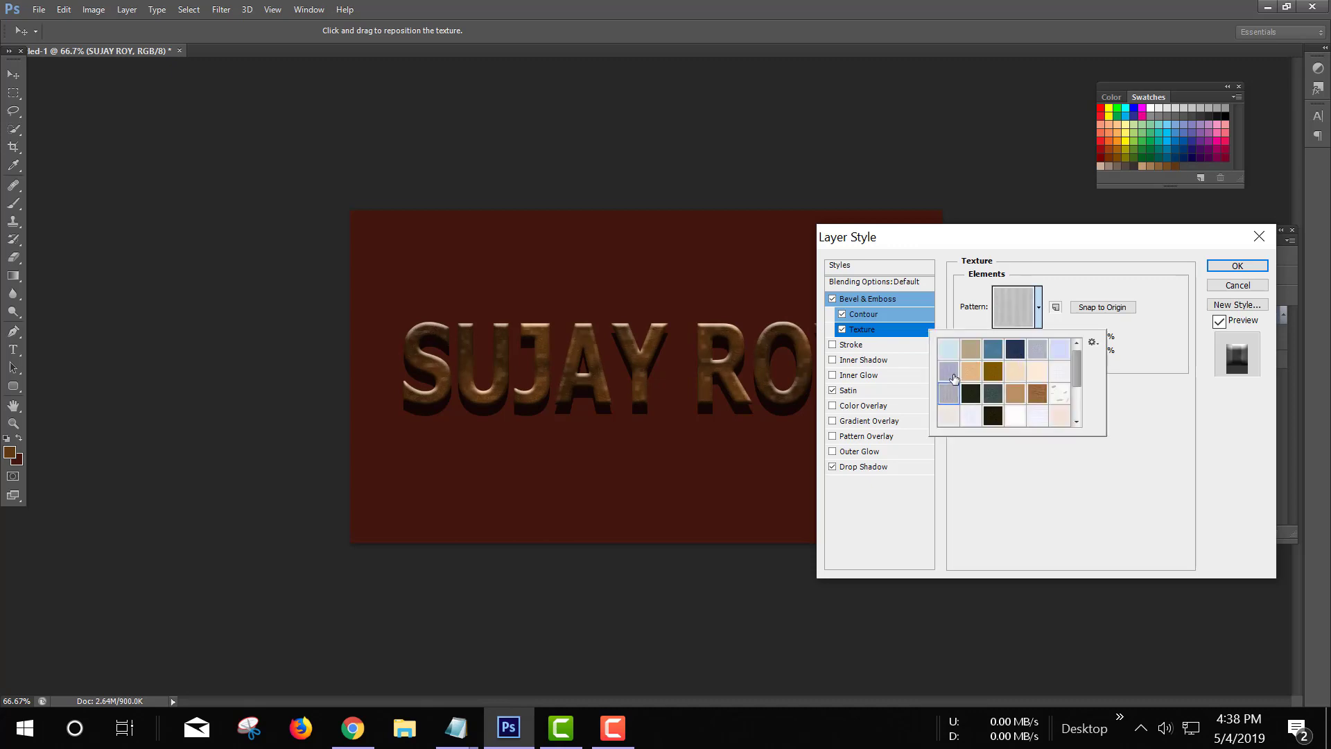
{"action": "left_click", "coordinate": [951, 375]}
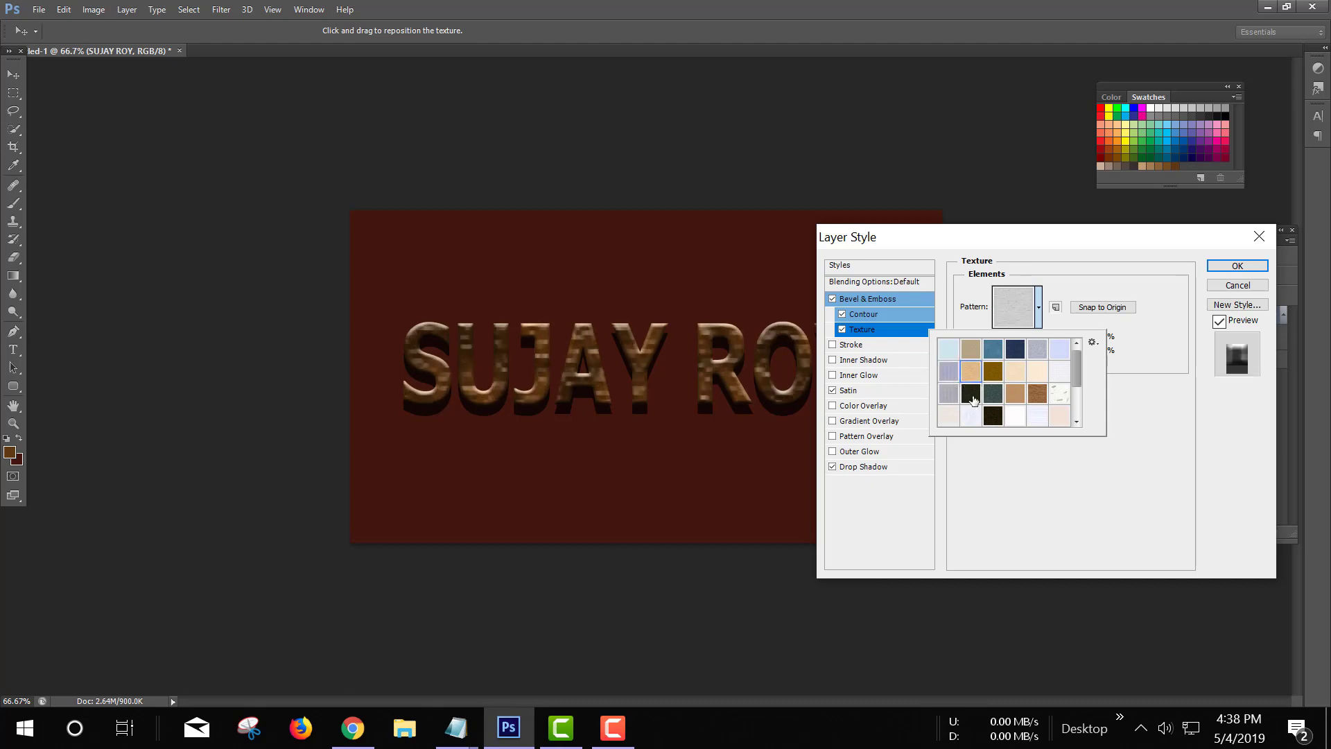
{"action": "left_click", "coordinate": [954, 398]}
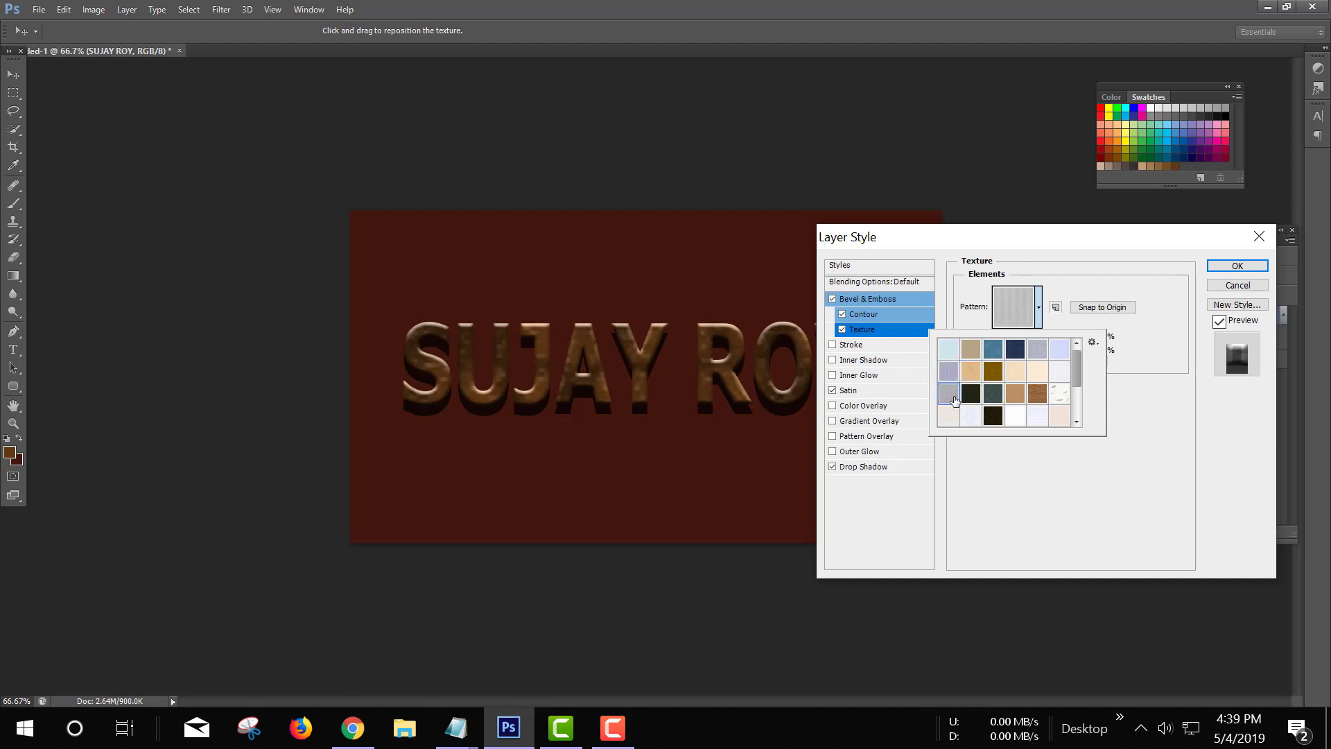
{"action": "left_click", "coordinate": [971, 393]}
{"action": "left_click", "coordinate": [919, 332]}
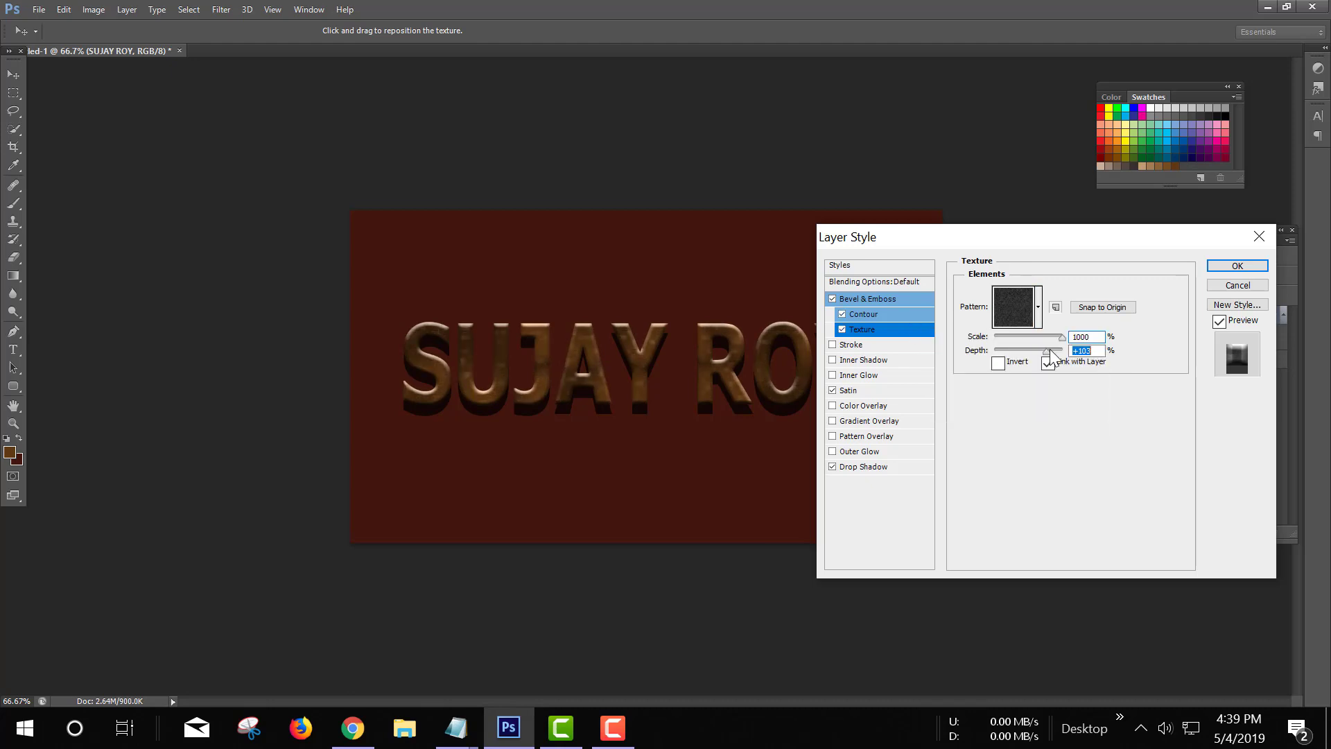
Step: Set the Bevel & Emboss depth to about 93
{"action": "left_click", "coordinate": [882, 316]}
{"action": "left_click", "coordinate": [879, 298]}
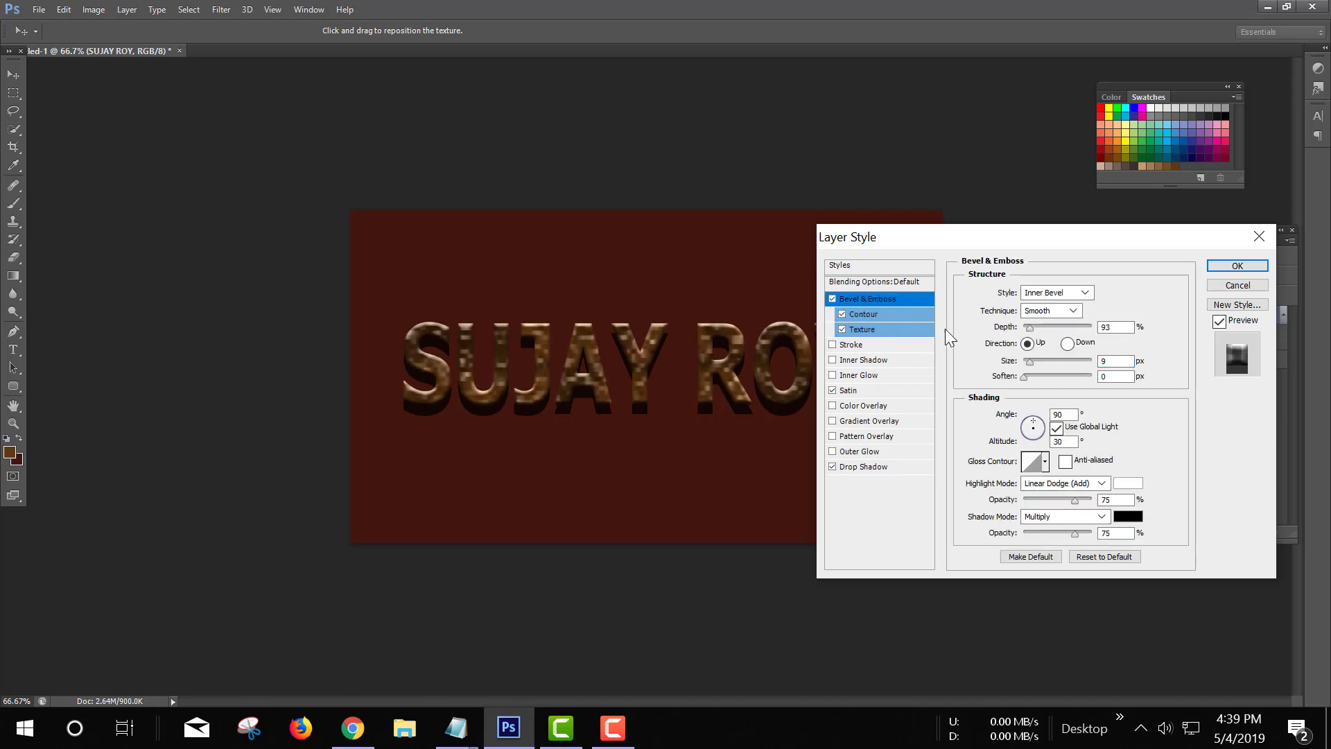
{"action": "left_click", "coordinate": [1031, 330]}
{"action": "left_click_drag", "start_coordinate": [1030, 330], "coordinate": [1069, 335]}
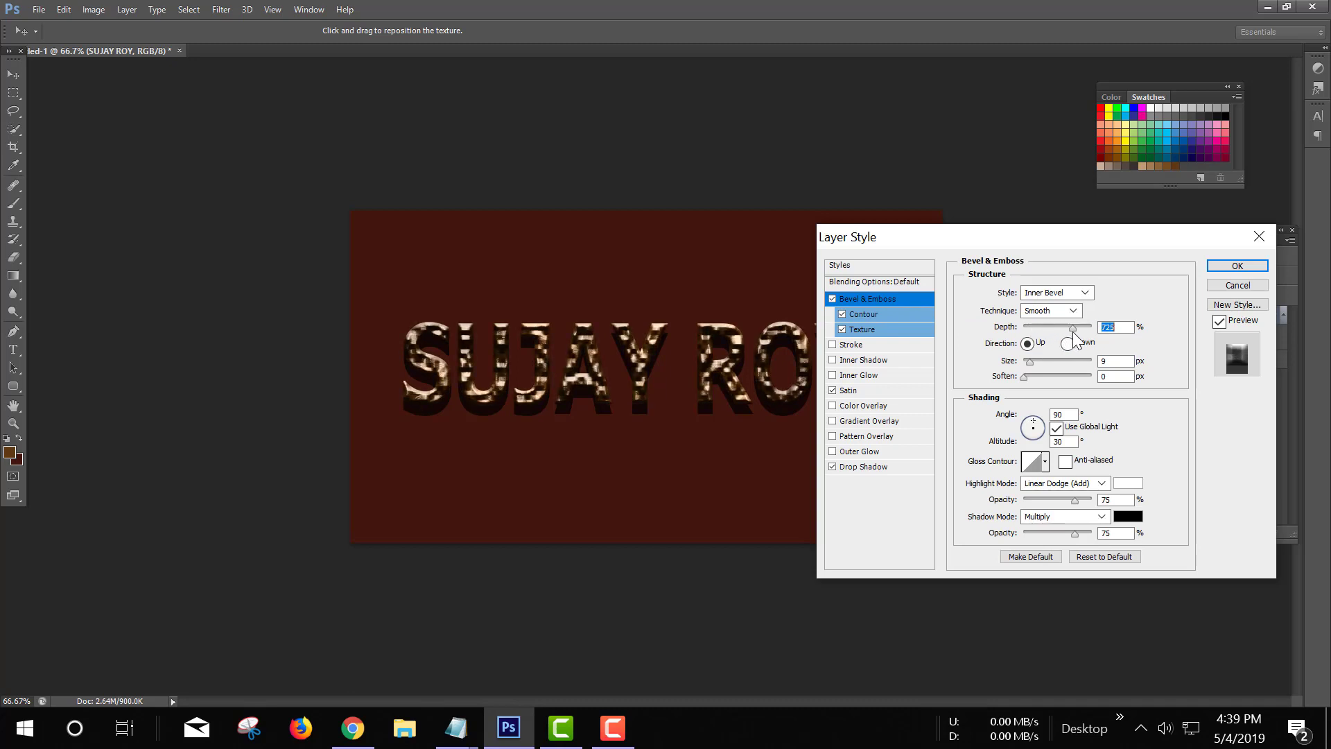
{"action": "left_click_drag", "start_coordinate": [1060, 338], "coordinate": [996, 371]}
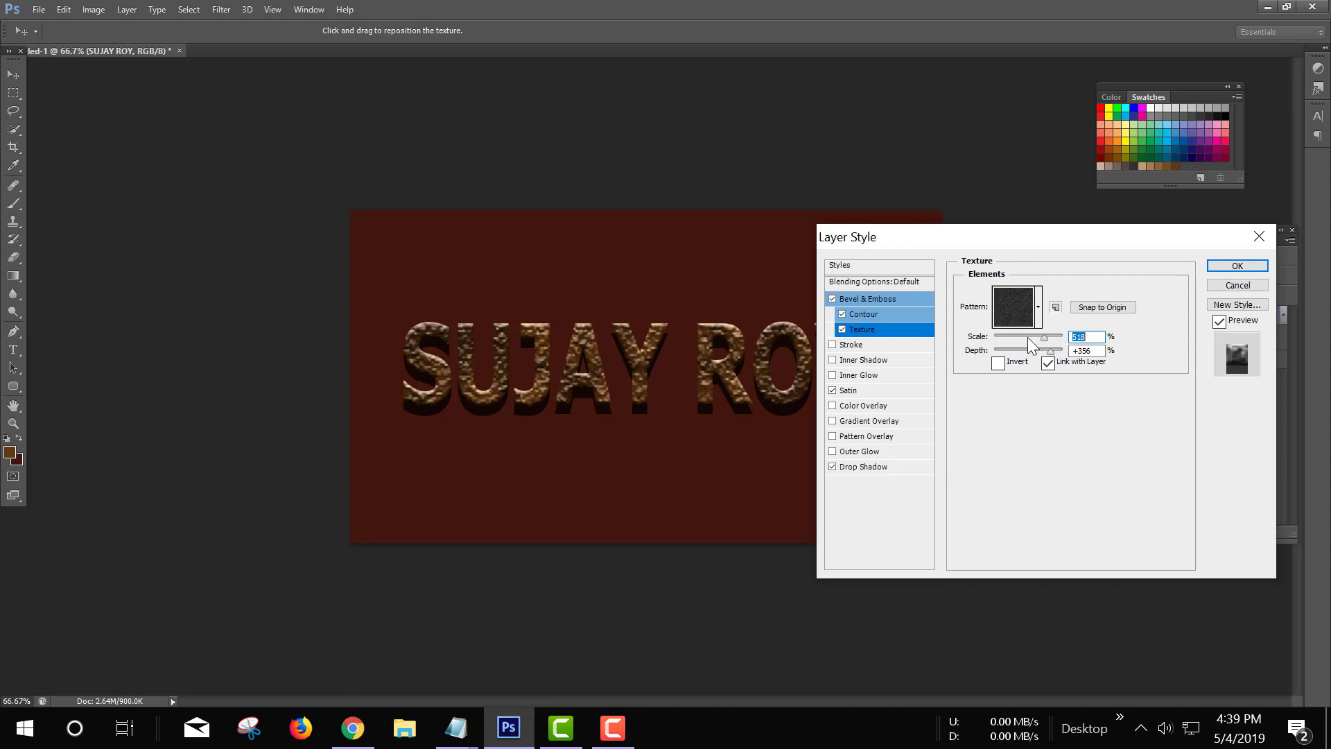
Step: Choose a textured light grey pattern for the bevel and apply the layer style
{"action": "left_click", "coordinate": [1038, 307]}
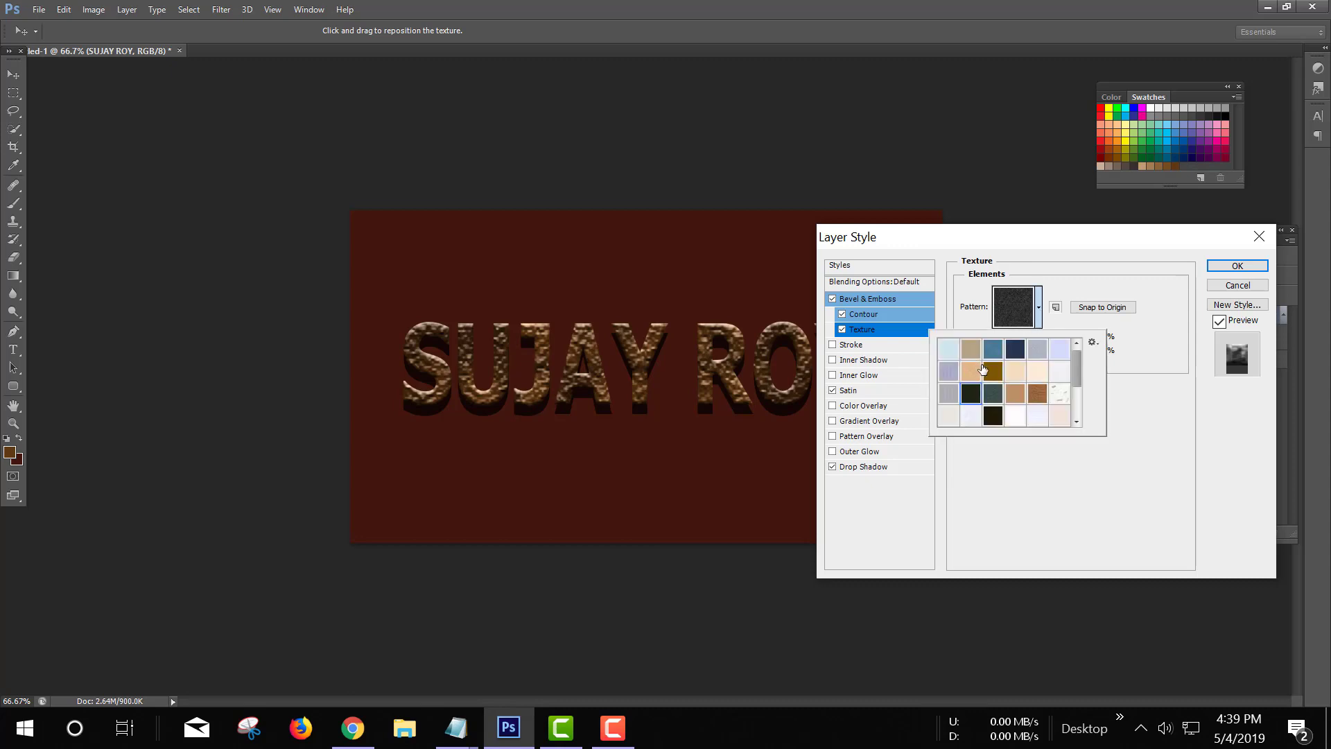
{"action": "left_click", "coordinate": [1037, 395]}
{"action": "left_click", "coordinate": [1037, 355]}
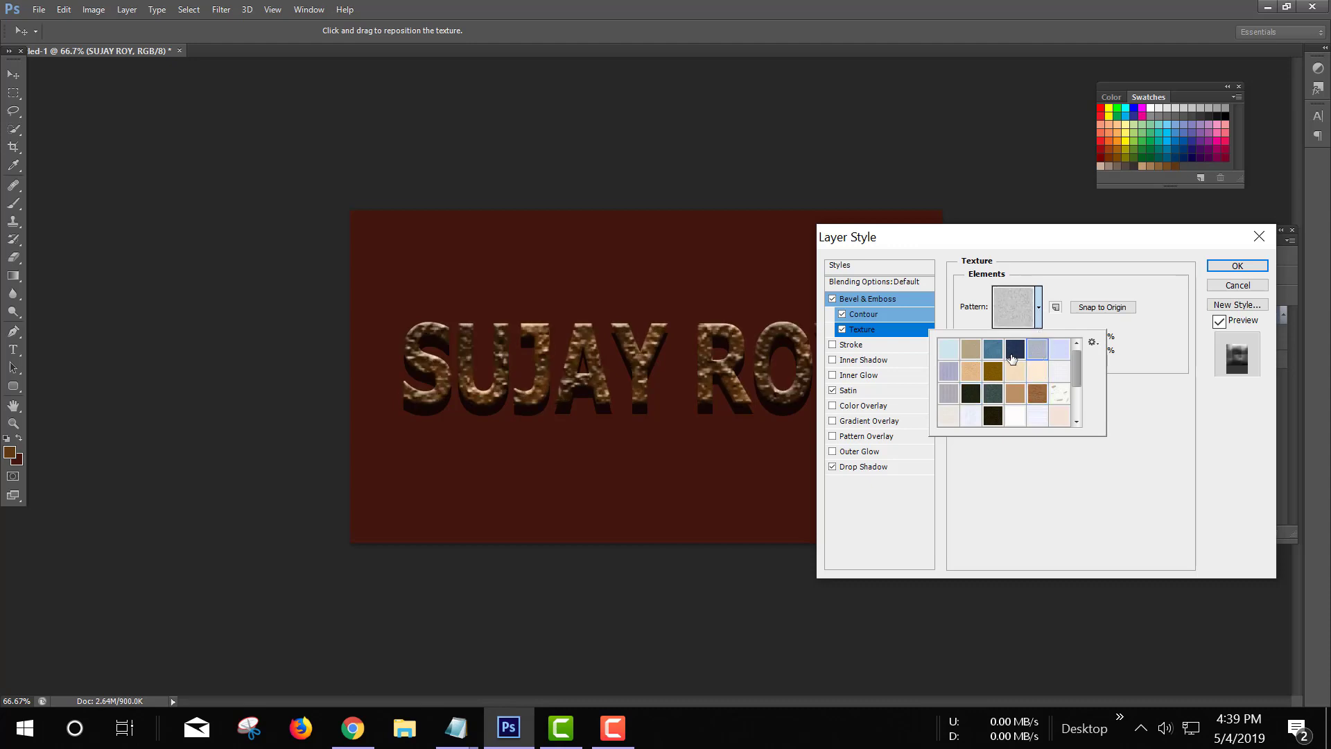
{"action": "left_click", "coordinate": [1014, 358]}
{"action": "left_click", "coordinate": [968, 351]}
{"action": "left_click", "coordinate": [962, 378]}
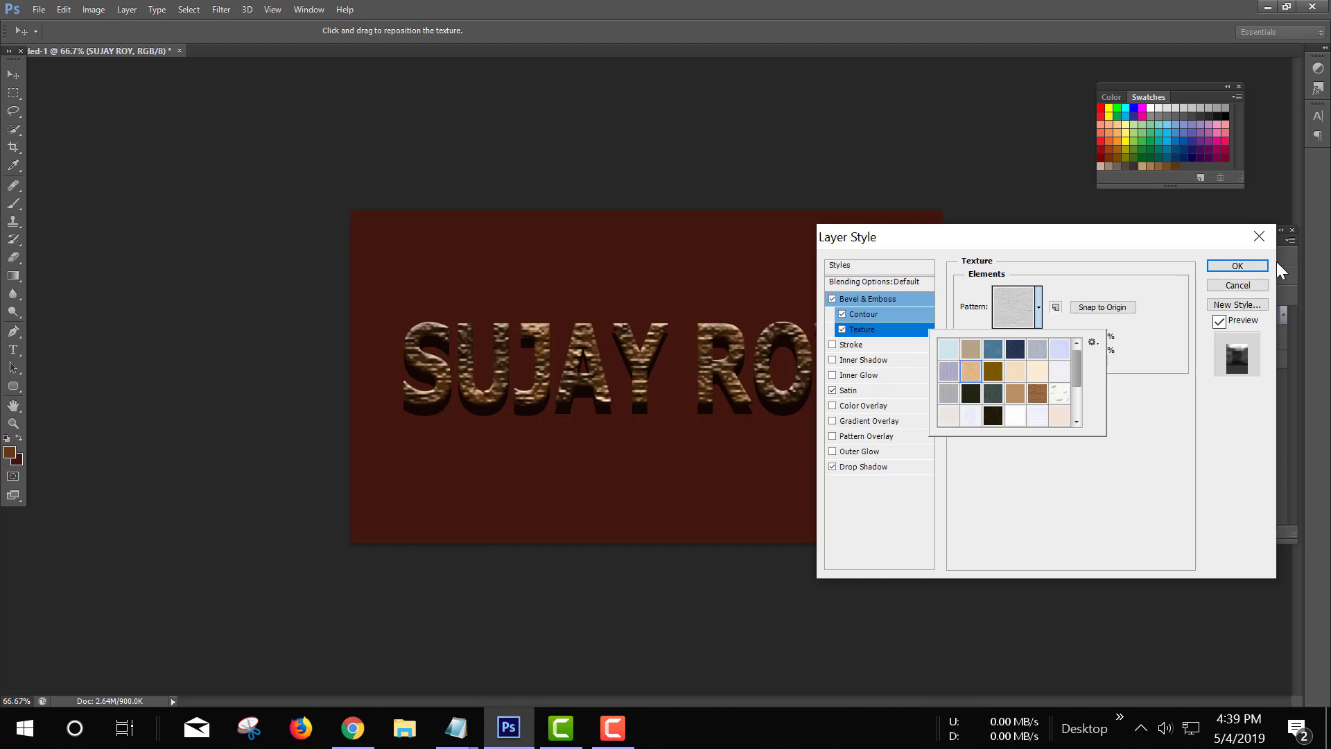
{"action": "left_click", "coordinate": [1257, 267]}
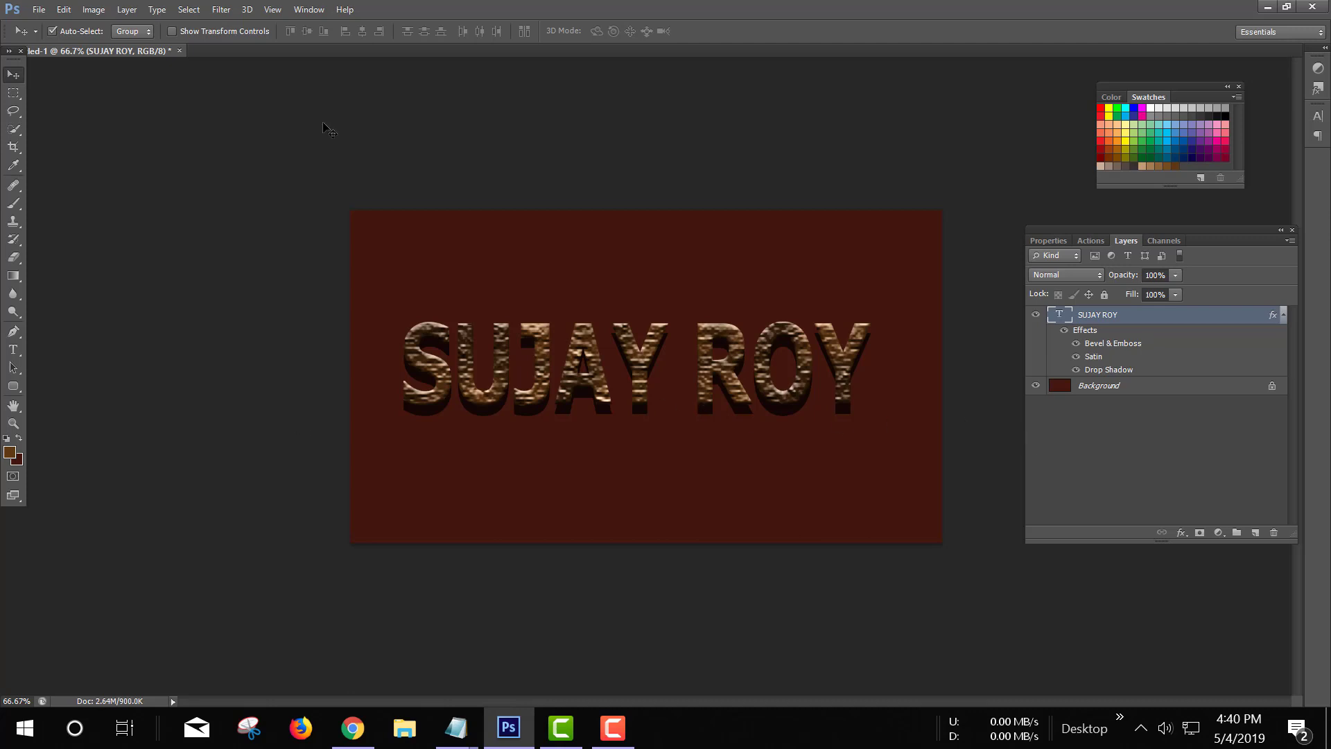
{"action": "left_click", "coordinate": [13, 110]}
{"action": "left_click", "coordinate": [76, 111]}
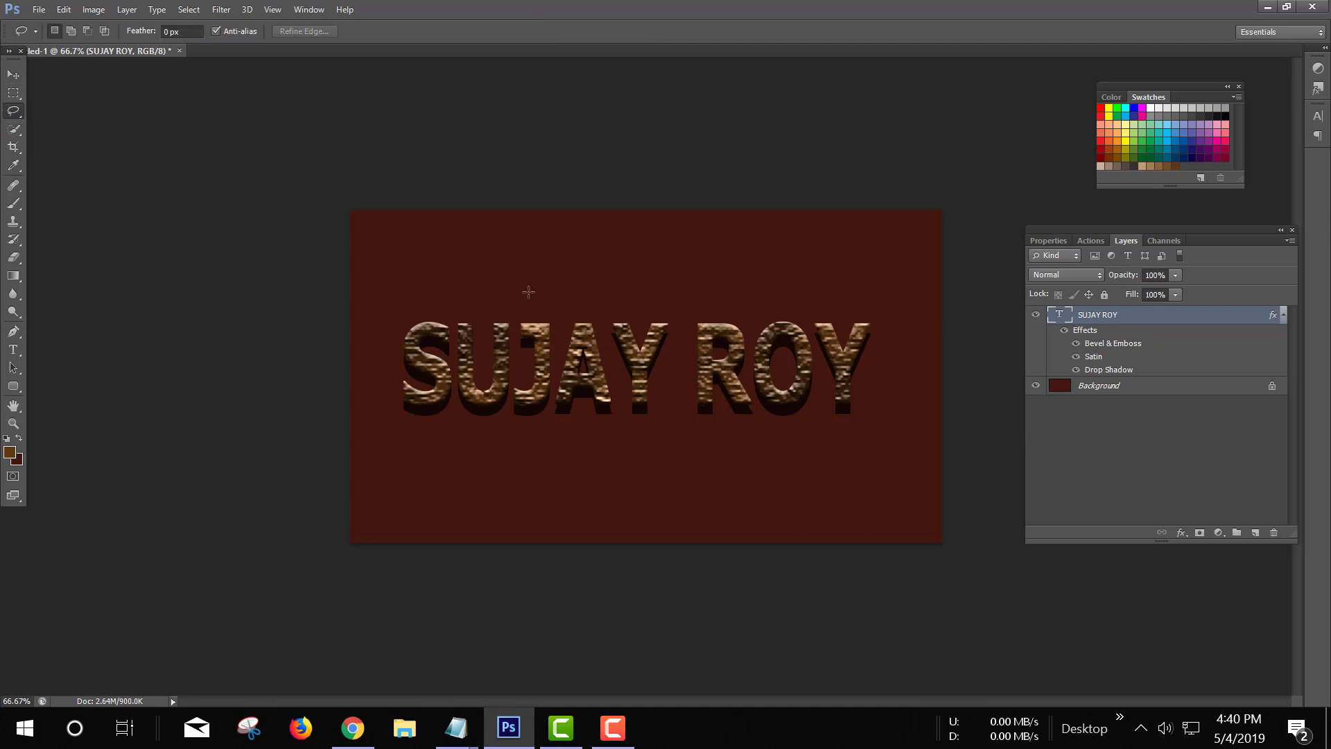
{"action": "mouse_move", "coordinate": [463, 309]}
{"action": "left_mouse_down"}
{"action": "mouse_move", "coordinate": [710, 310]}
{"action": "mouse_move", "coordinate": [763, 342]}
{"action": "left_mouse_up"}
{"action": "mouse_move", "coordinate": [771, 420]}
{"action": "left_mouse_down"}
{"action": "mouse_move", "coordinate": [625, 435]}
{"action": "mouse_move", "coordinate": [516, 427]}
{"action": "mouse_move", "coordinate": [451, 375]}
{"action": "mouse_move", "coordinate": [463, 308]}
{"action": "left_mouse_up"}
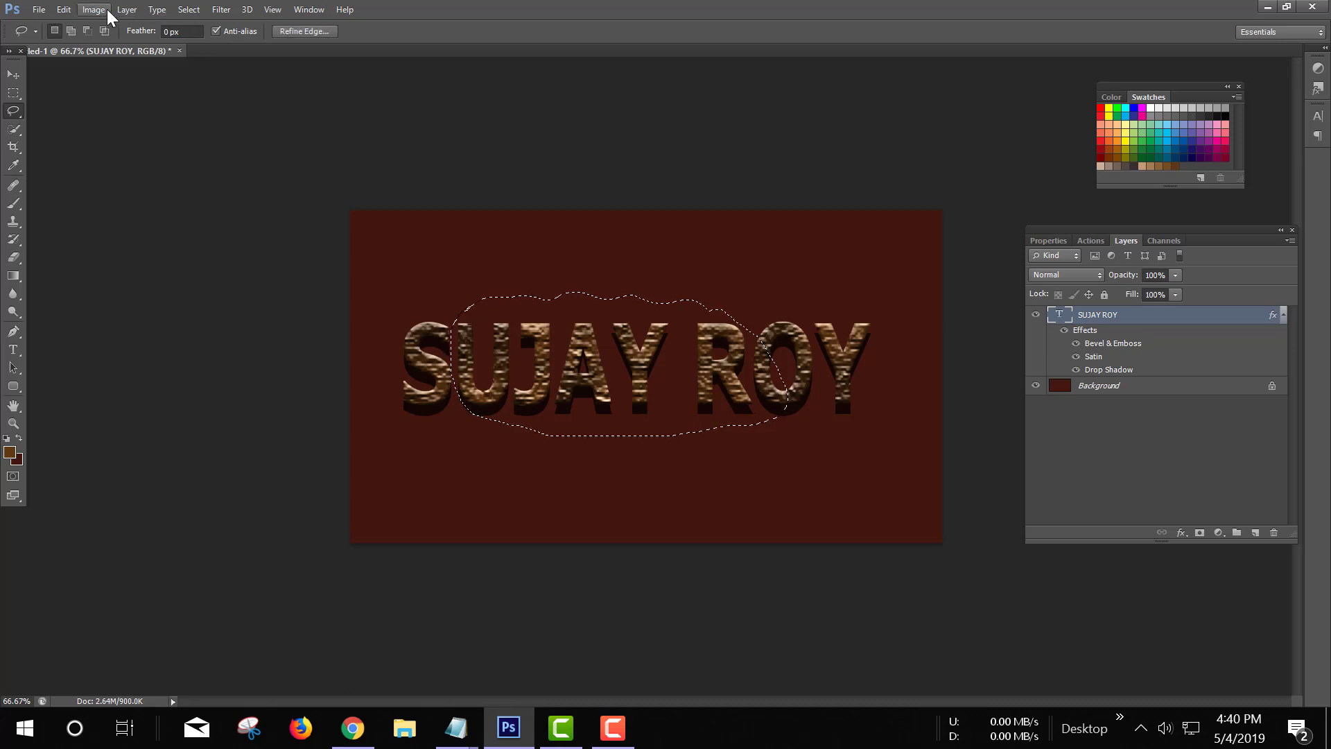
Step: Feather the lasso selection by 100 pixels
{"action": "left_click", "coordinate": [192, 10]}
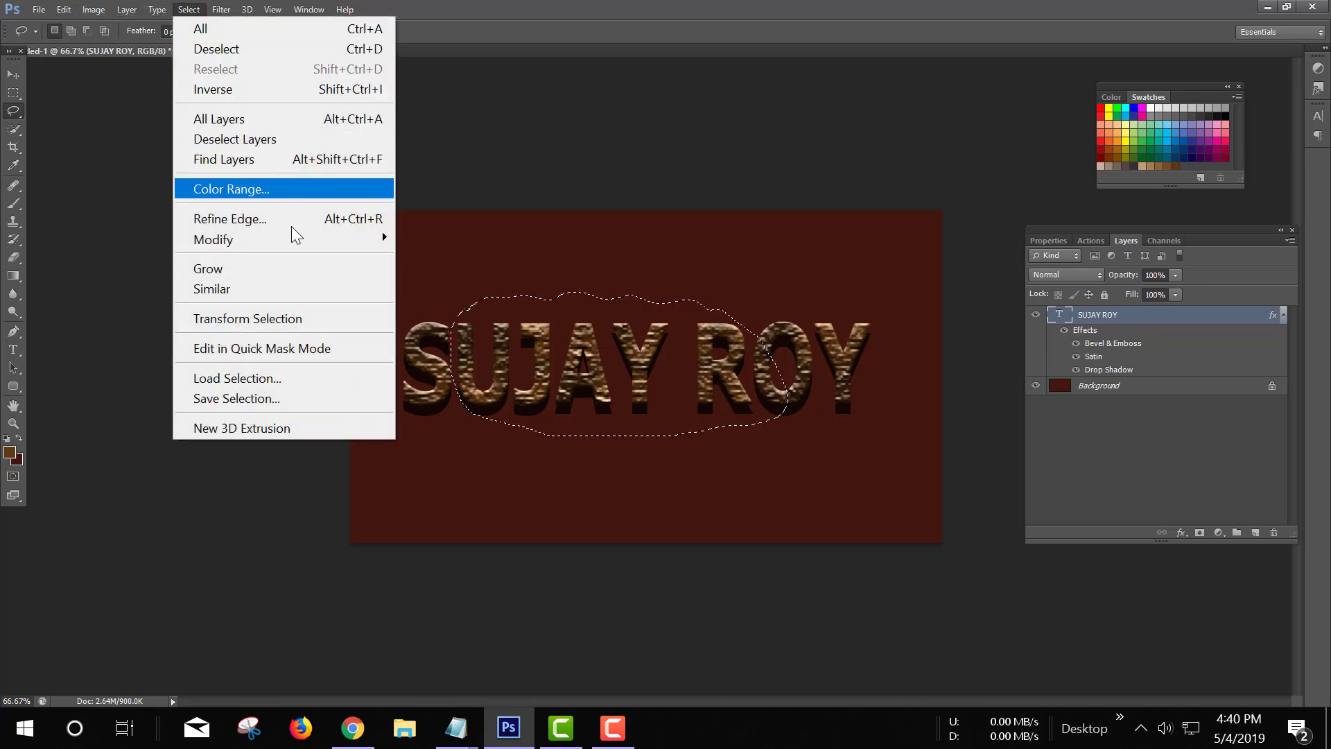
{"action": "mouse_move", "coordinate": [285, 239]}
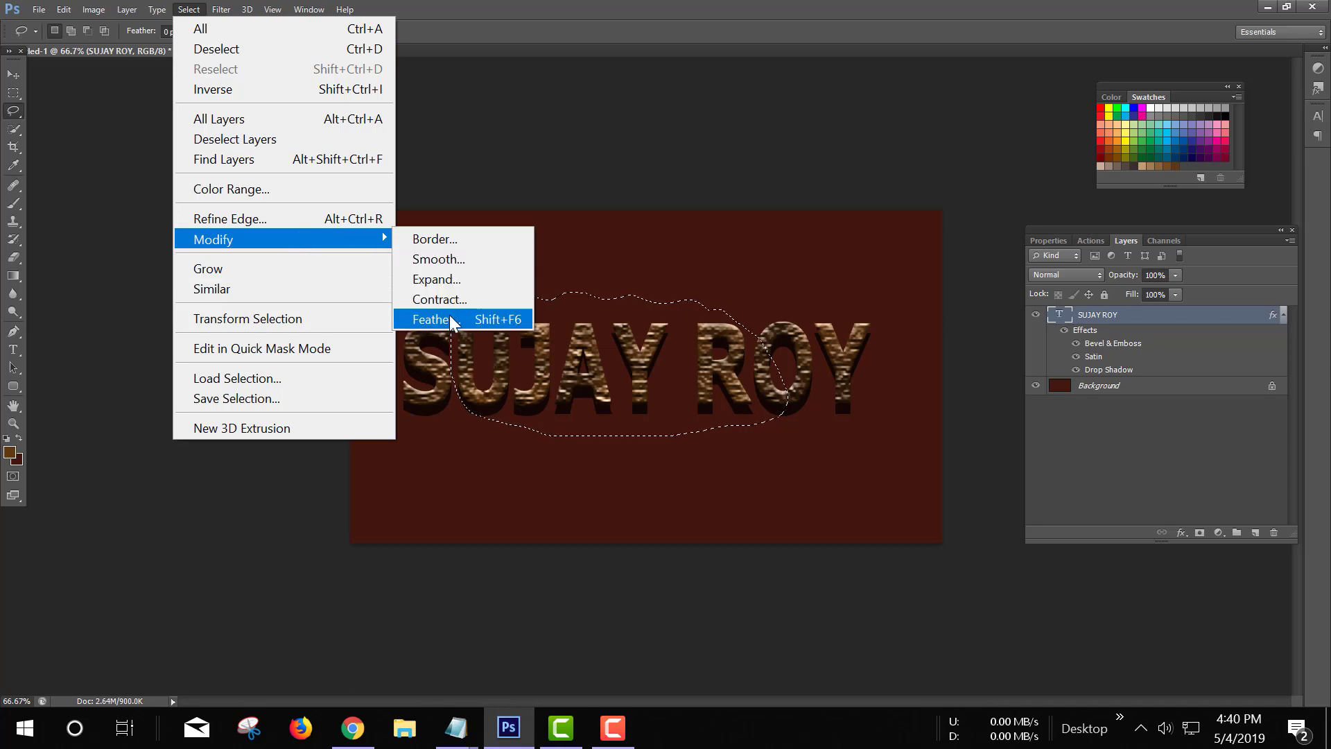
{"action": "left_click", "coordinate": [449, 317]}
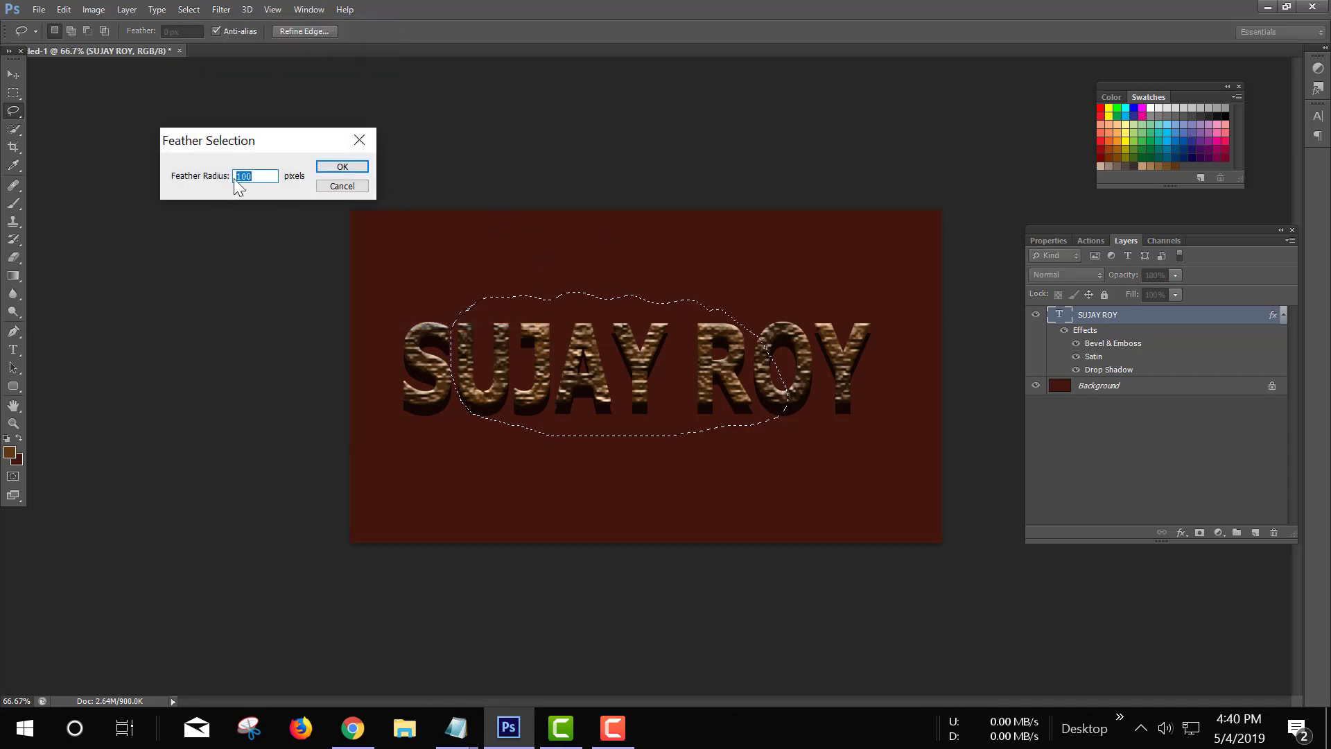
{"action": "left_click", "coordinate": [342, 167]}
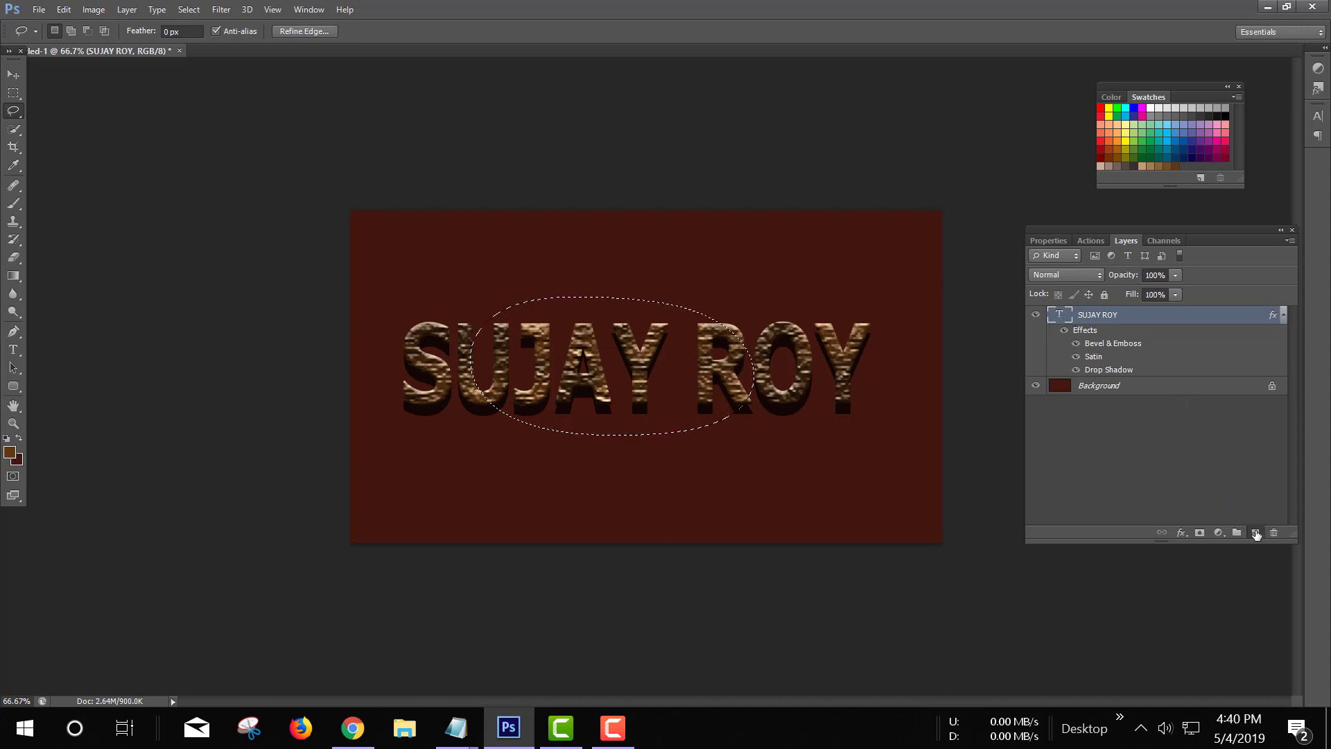
Step: Fill the feathered selection with near-white on a new layer set to Overlay
{"action": "left_click", "coordinate": [1253, 534]}
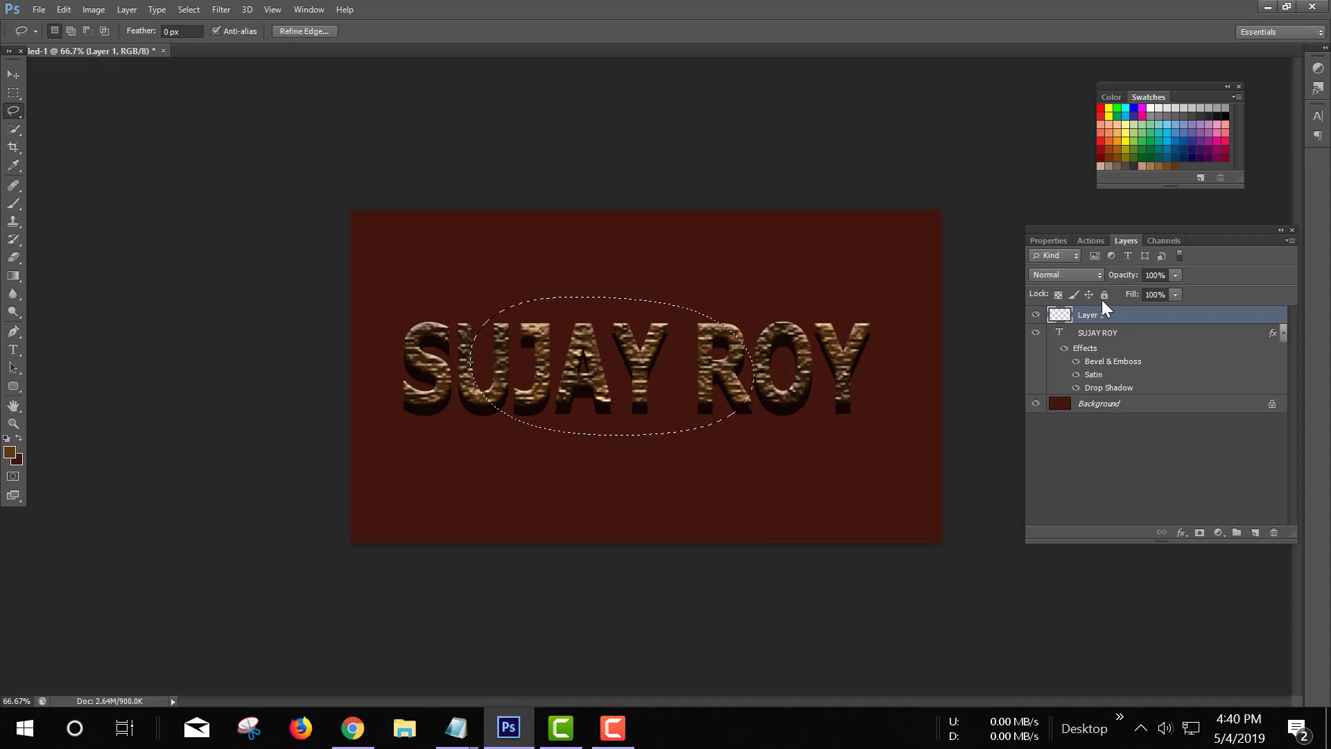
{"action": "left_click", "coordinate": [10, 452]}
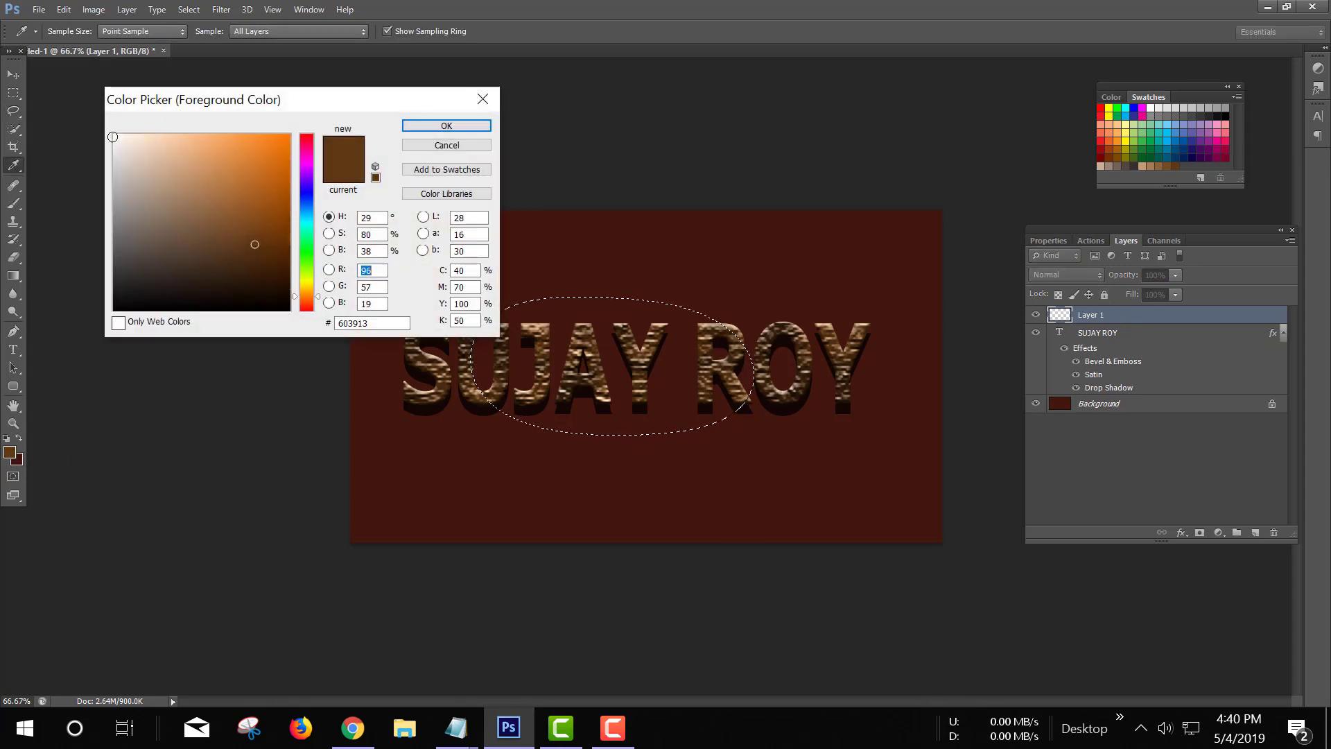
{"action": "left_click", "coordinate": [118, 141]}
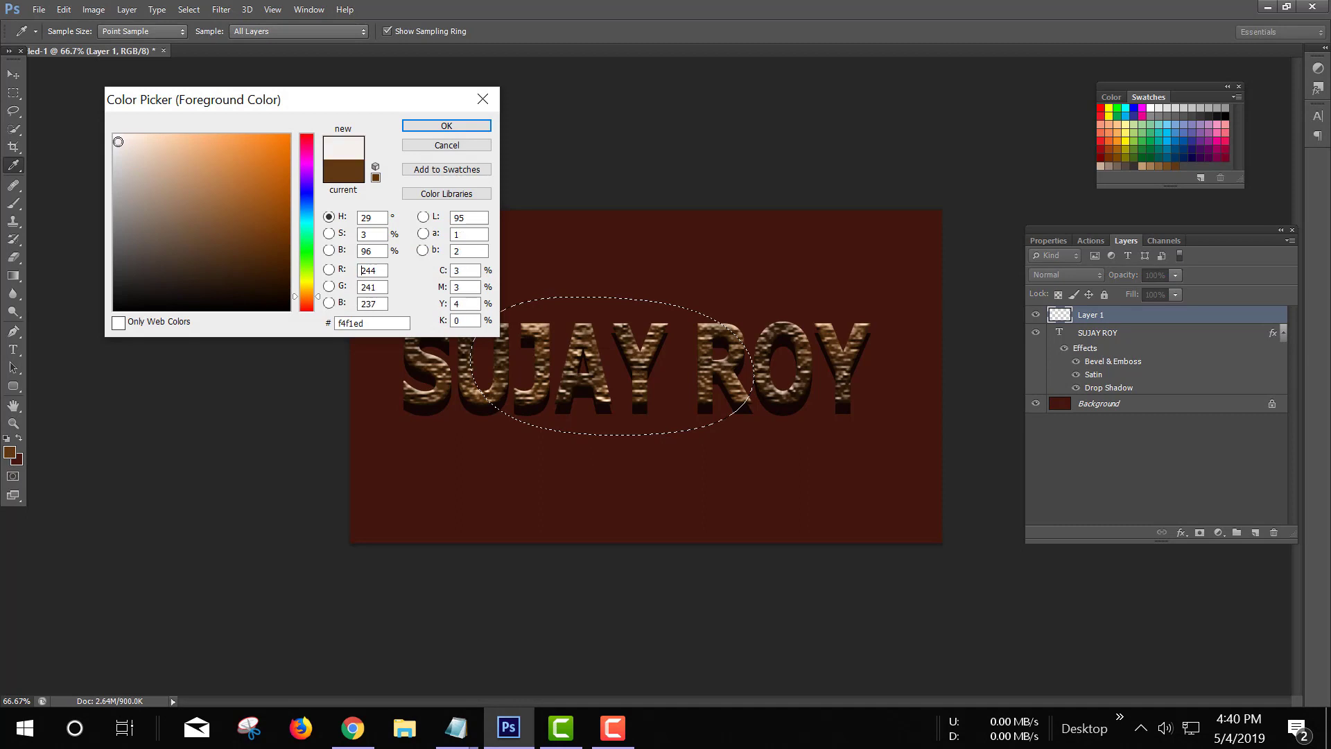
{"action": "left_click", "coordinate": [442, 125]}
{"action": "left_click", "coordinate": [13, 74]}
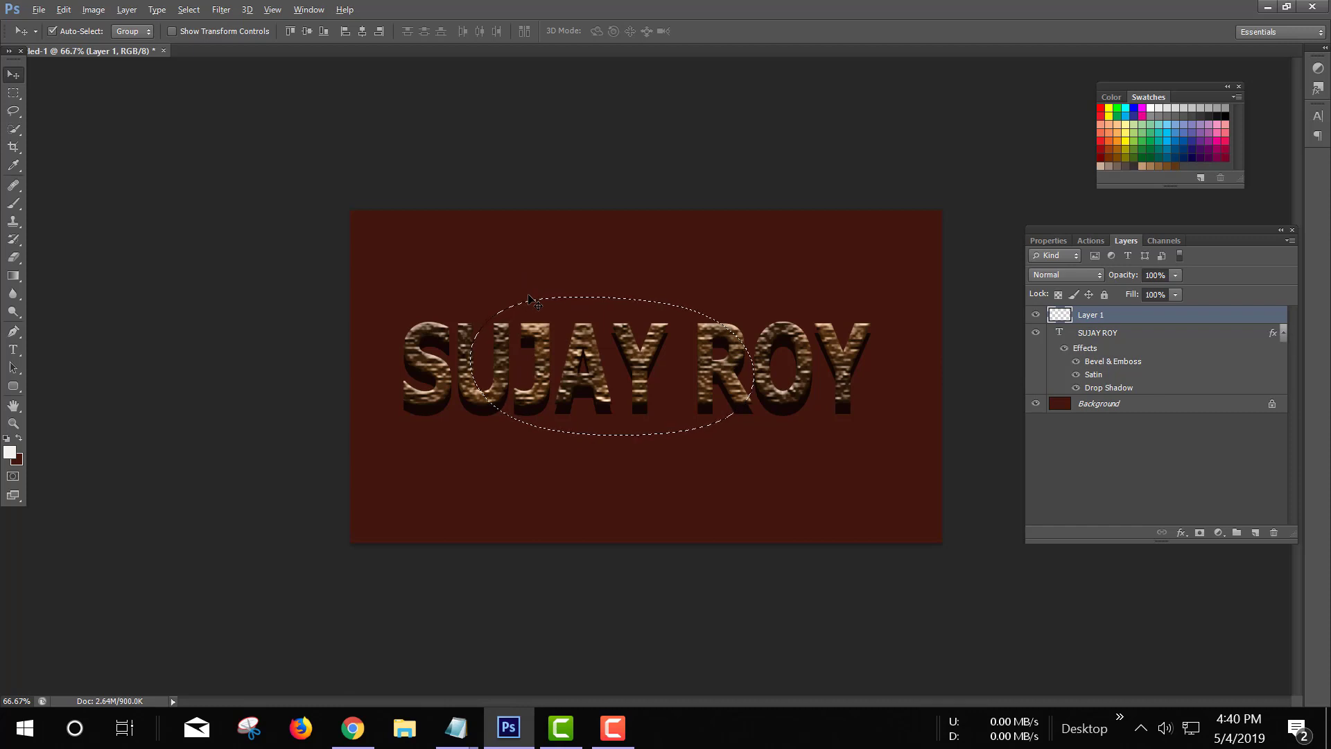
{"action": "key", "text": "alt+BackSpace"}
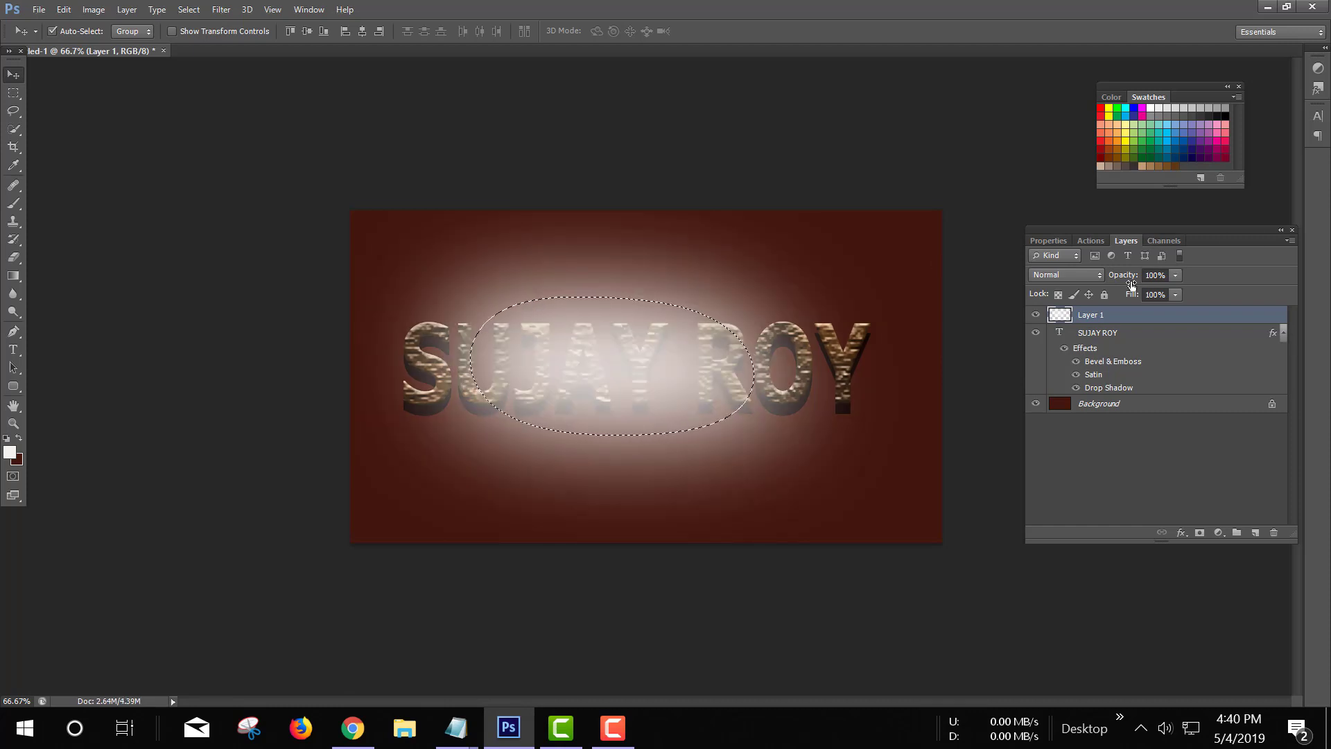
{"action": "left_click", "coordinate": [1093, 276]}
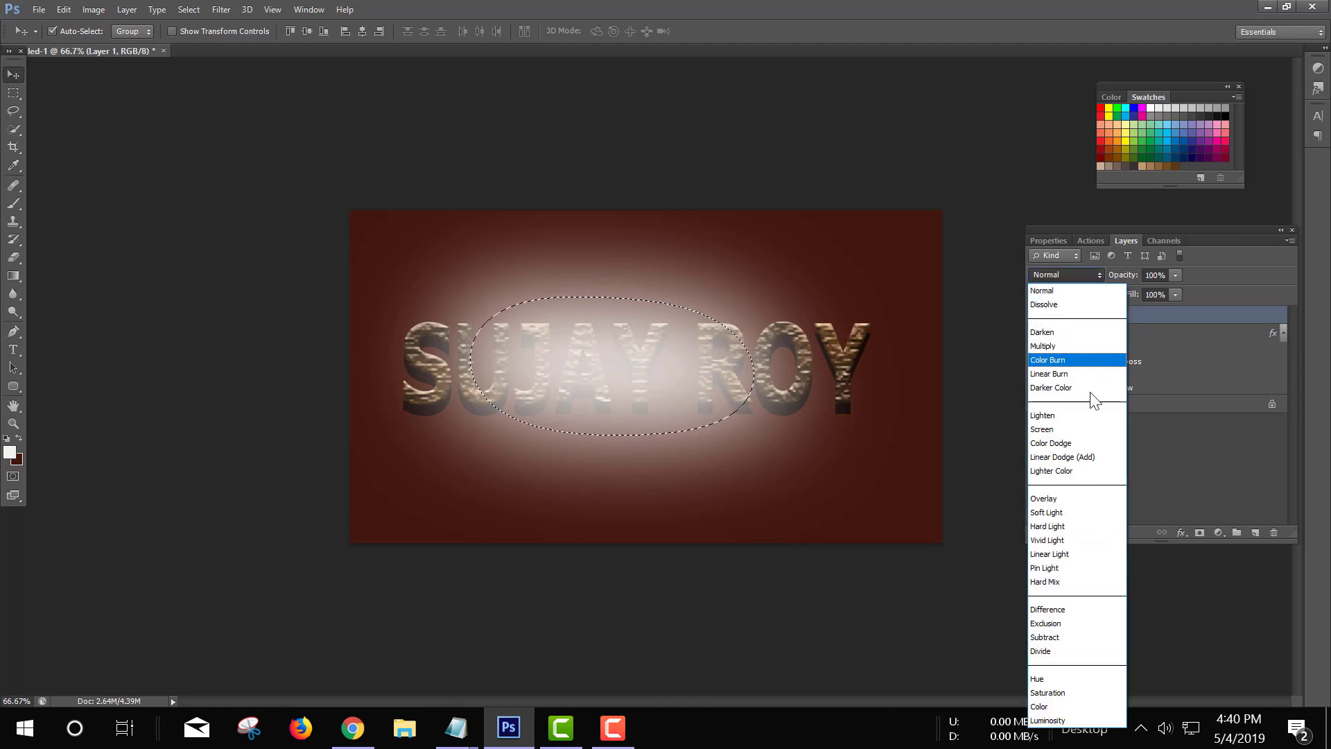
{"action": "left_click", "coordinate": [1102, 499]}
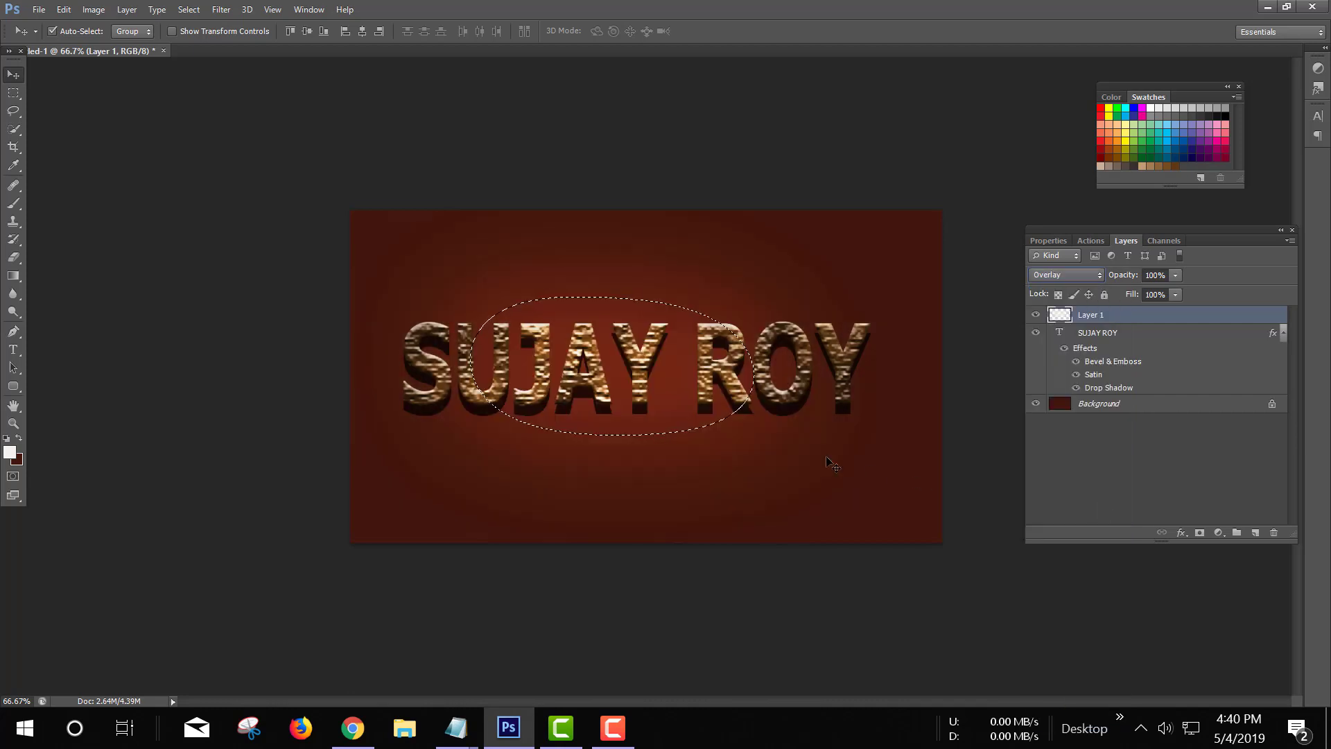
Step: Squash the glow to half height, widen it under the text, and deselect
{"action": "key", "text": "ctrl+t"}
{"action": "left_click_drag", "start_coordinate": [673, 449], "coordinate": [695, 455]}
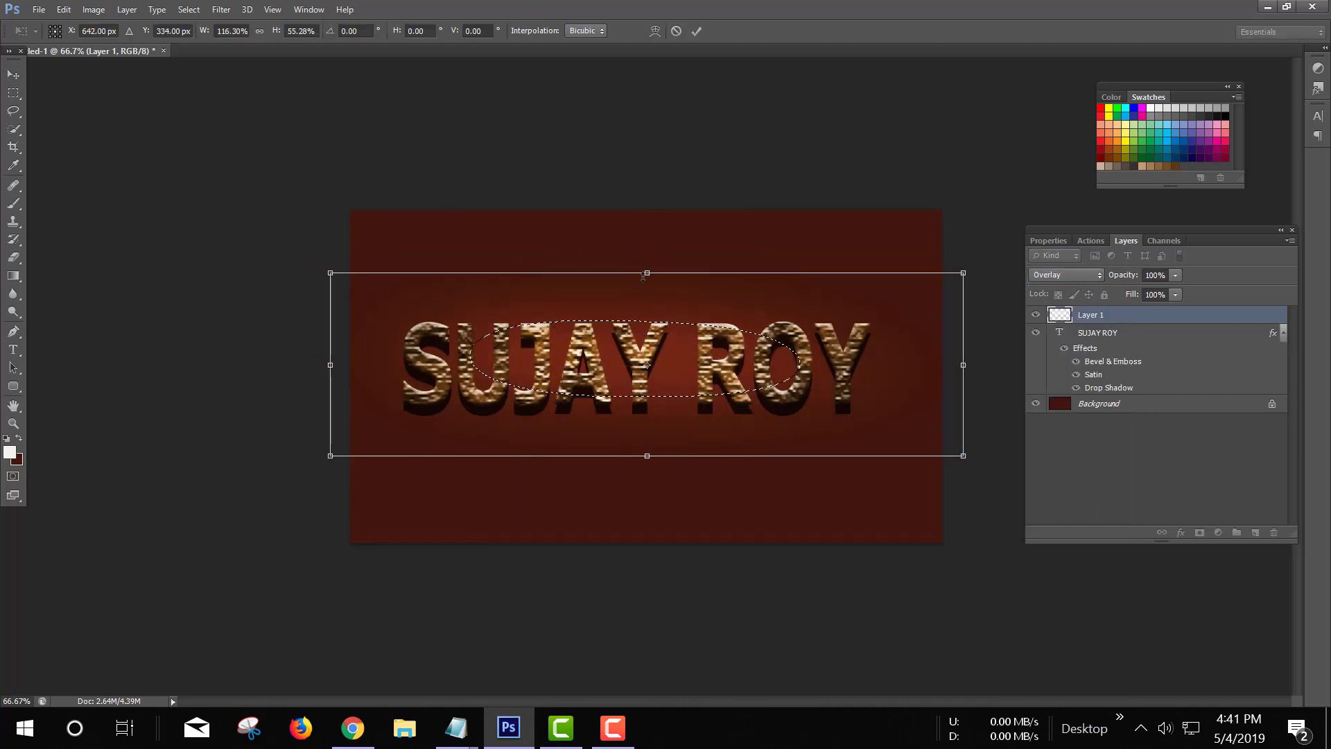
{"action": "left_click_drag", "start_coordinate": [646, 273], "coordinate": [646, 287]}
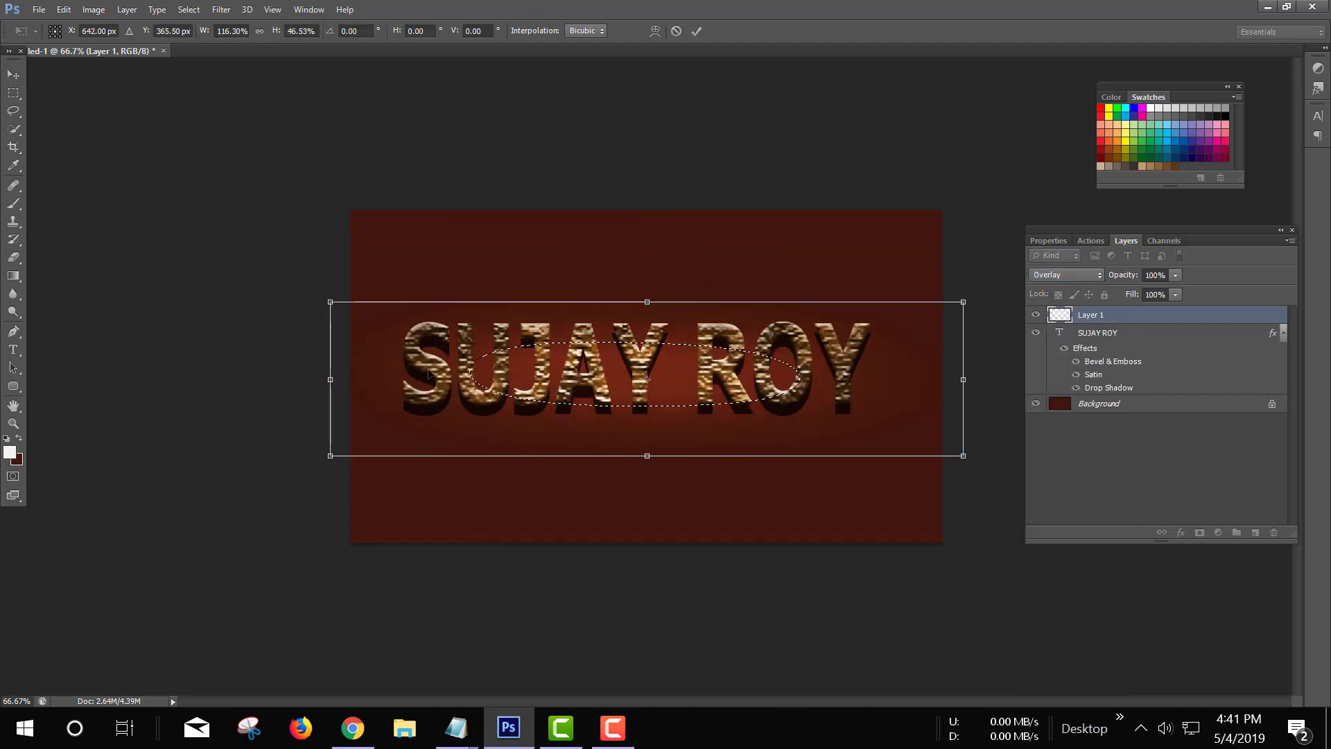
{"action": "left_click_drag", "start_coordinate": [330, 364], "coordinate": [356, 364]}
{"action": "left_click_drag", "start_coordinate": [860, 384], "coordinate": [824, 385]}
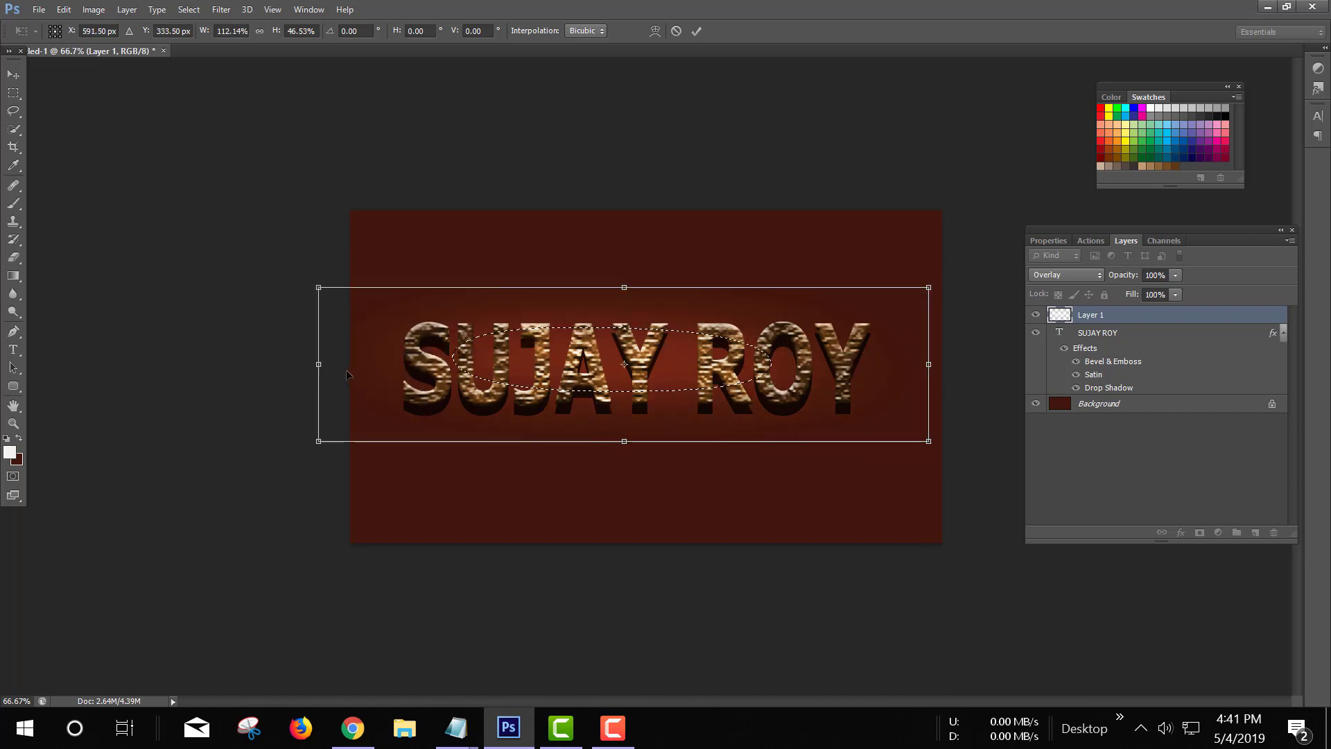
{"action": "left_click_drag", "start_coordinate": [318, 364], "coordinate": [286, 364]}
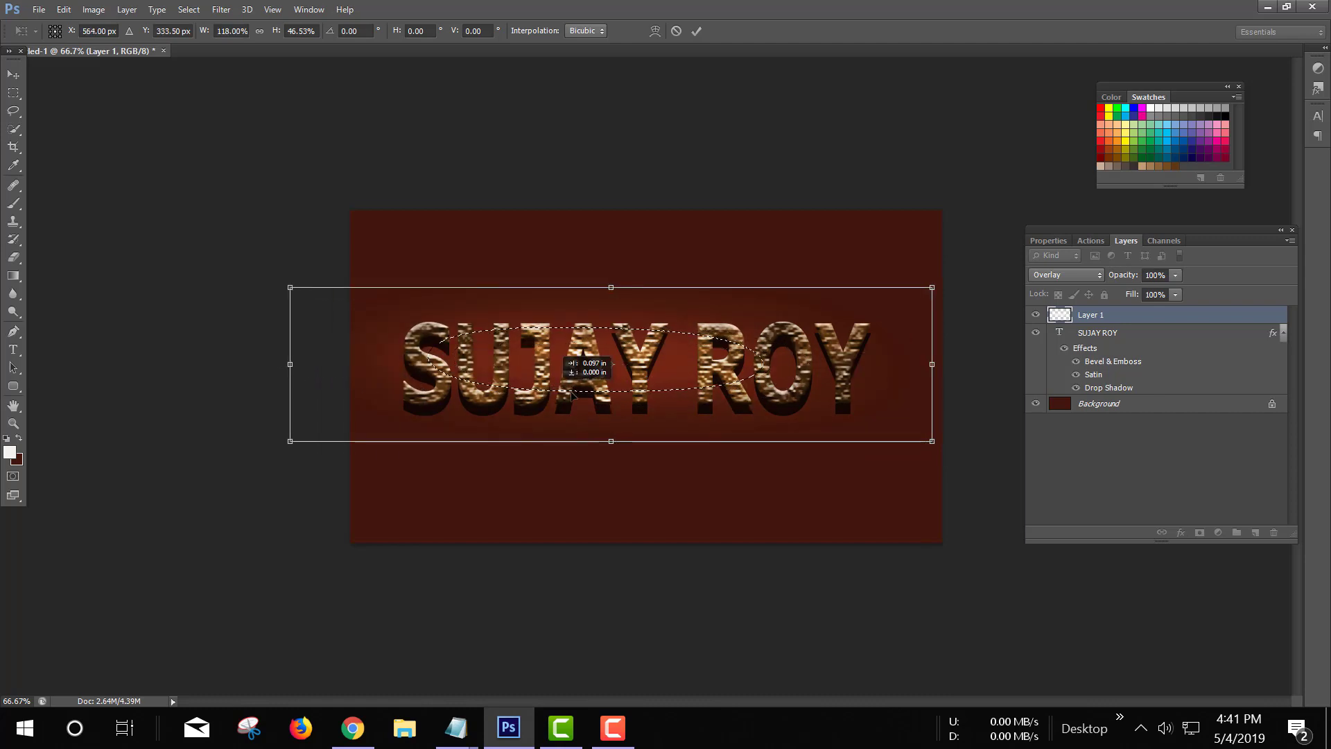
{"action": "left_click_drag", "start_coordinate": [598, 363], "coordinate": [610, 363]}
{"action": "key", "text": "Return"}
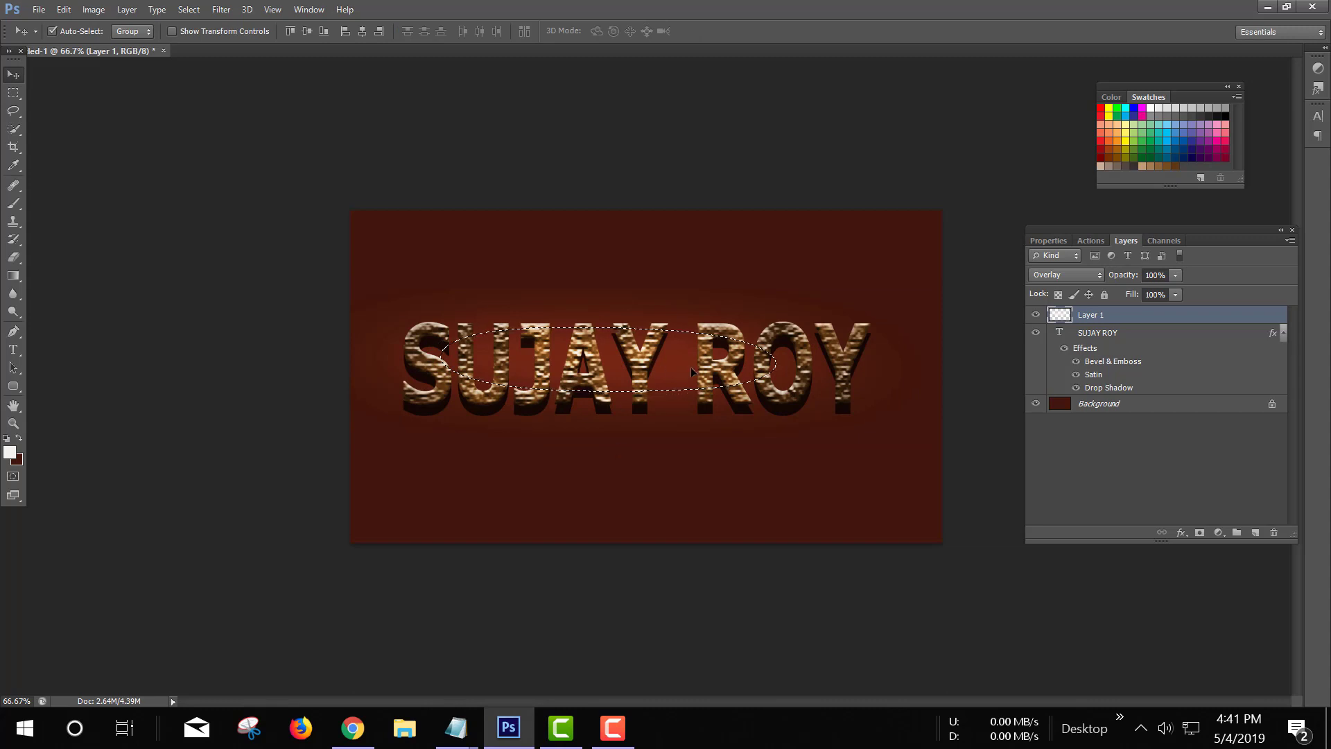
{"action": "key", "text": "ctrl+d"}
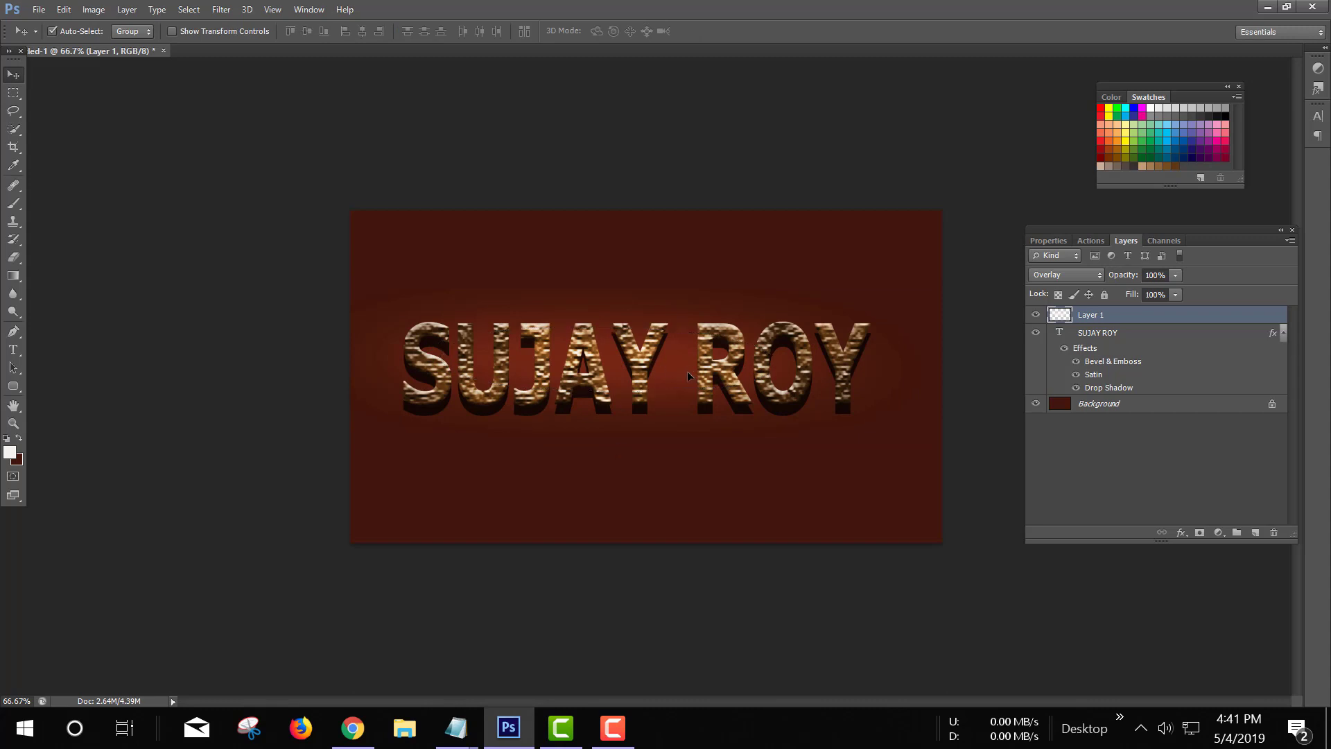